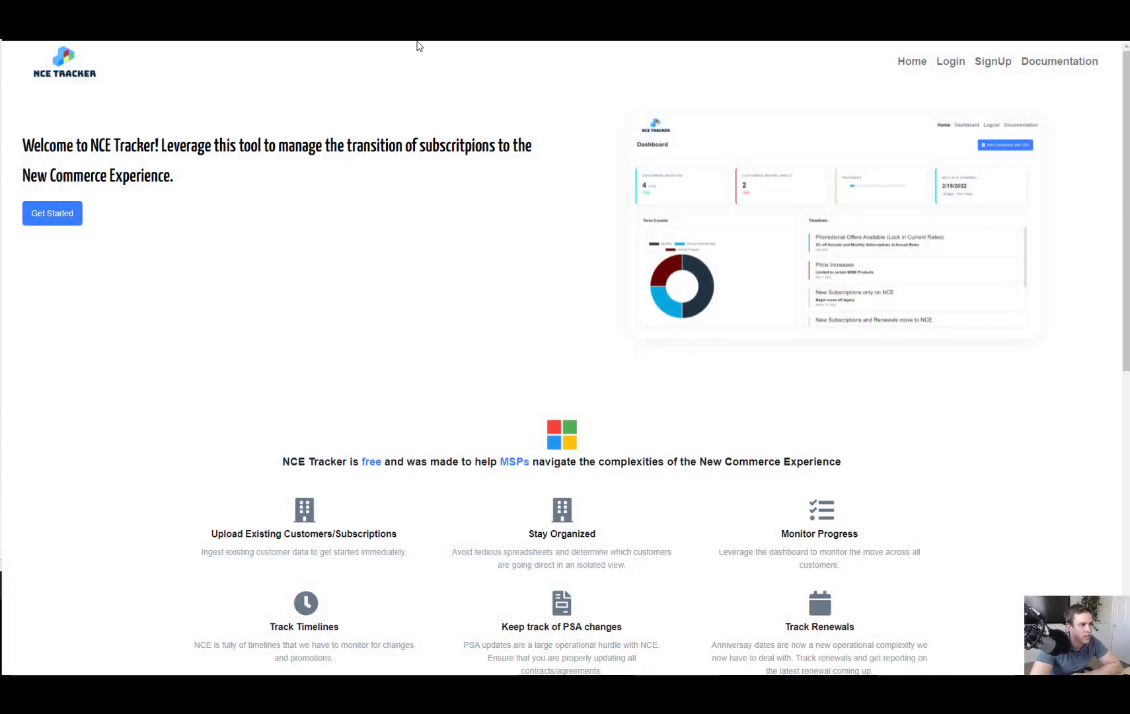
Scroll down the home page past 'What is New Commerce?' to the Timelines list.
{"action": "mouse_move", "coordinate": [417, 46]}
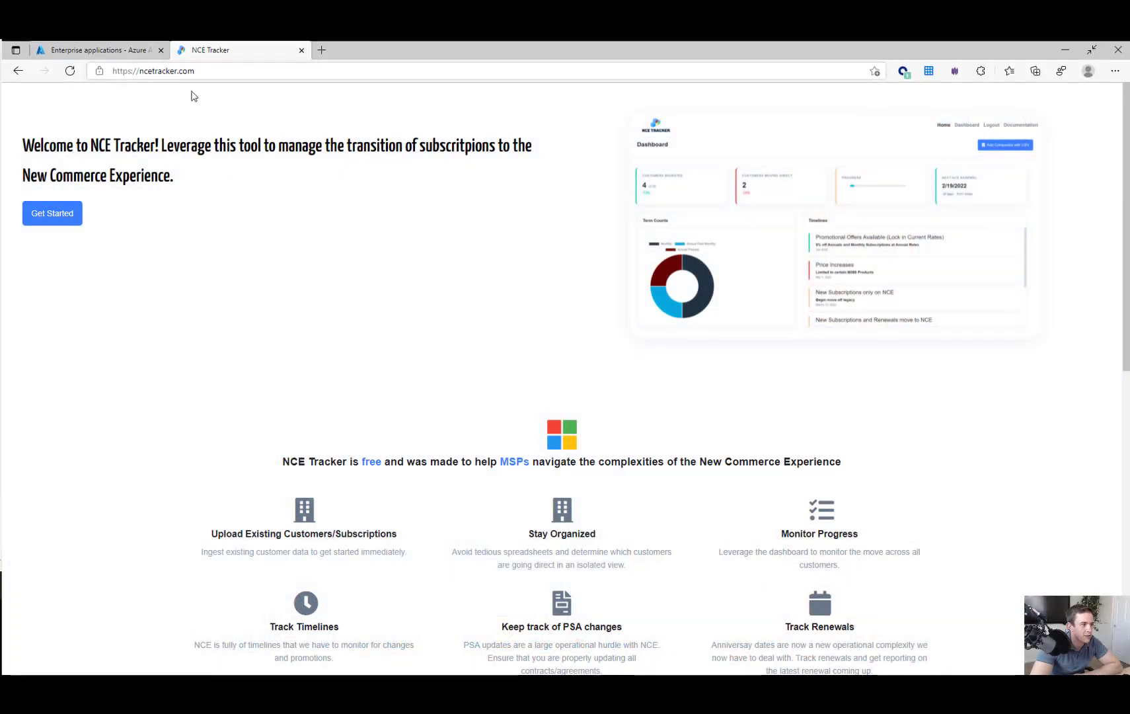
{"action": "scroll", "coordinate": [429, 346], "scroll_direction": "down", "scroll_amount": 3}
{"action": "scroll", "coordinate": [430, 347], "scroll_direction": "down", "scroll_amount": 1}
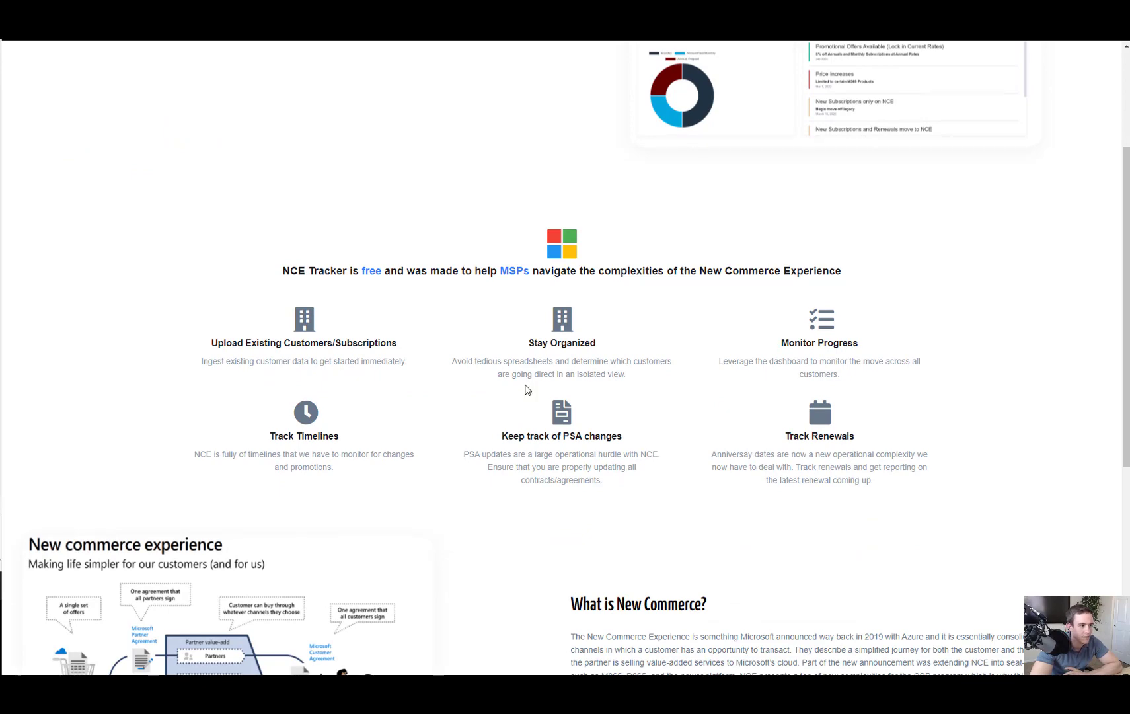
{"action": "scroll", "coordinate": [528, 390], "scroll_direction": "down", "scroll_amount": 6}
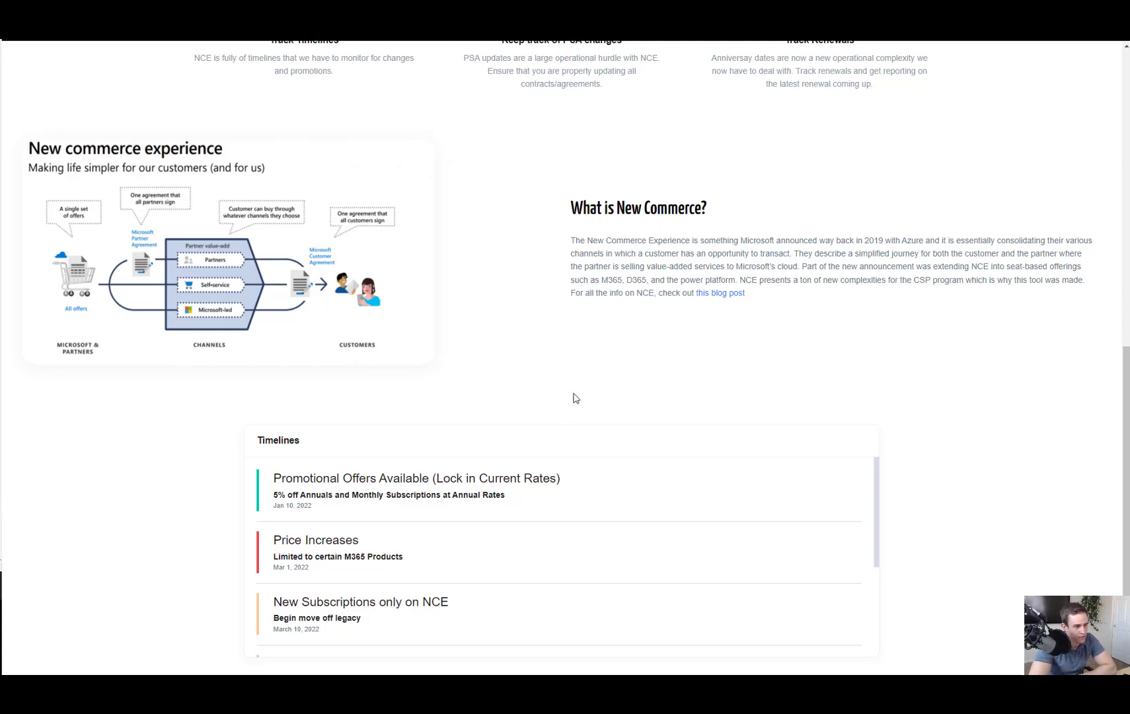
Open the Timelines documentation, then read the Introduction, Sign Up and Adding Customer Data pages.
{"action": "left_click", "coordinate": [389, 489]}
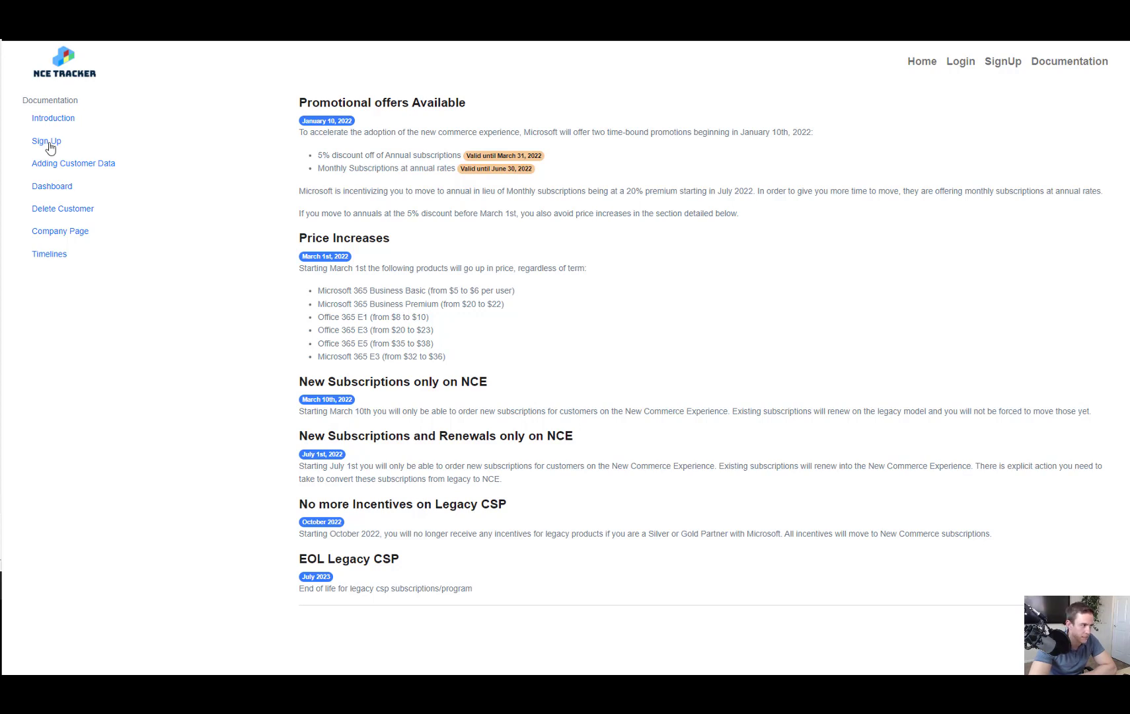
{"action": "left_click", "coordinate": [50, 119]}
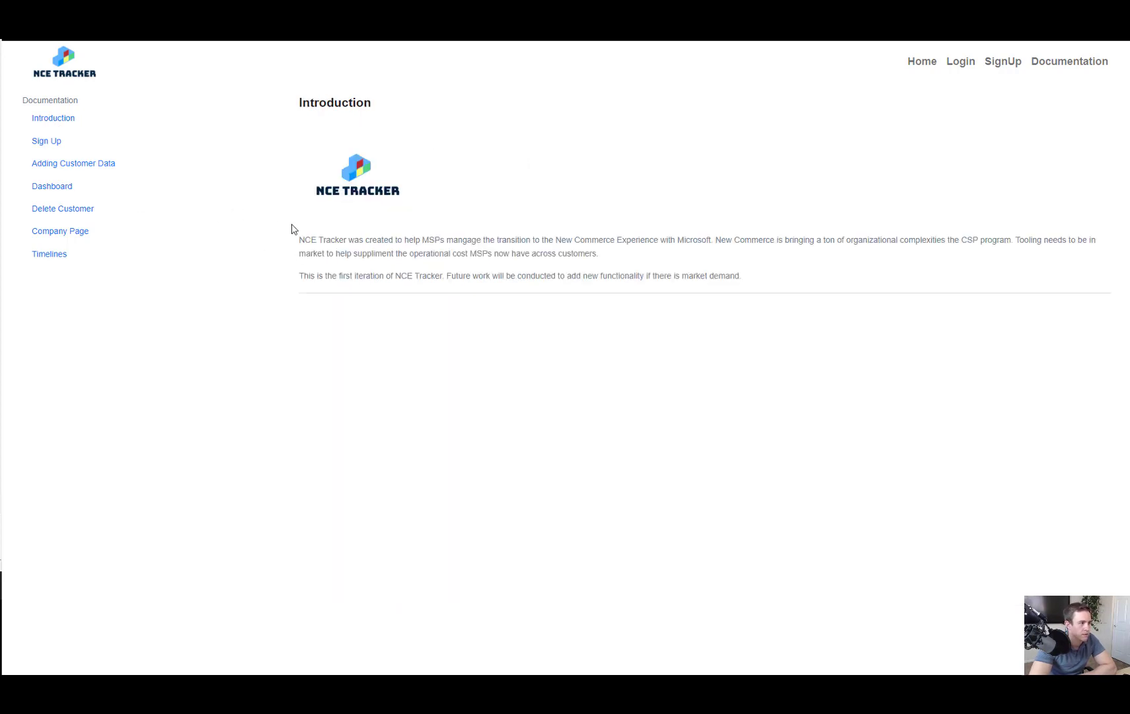
{"action": "left_click", "coordinate": [46, 140]}
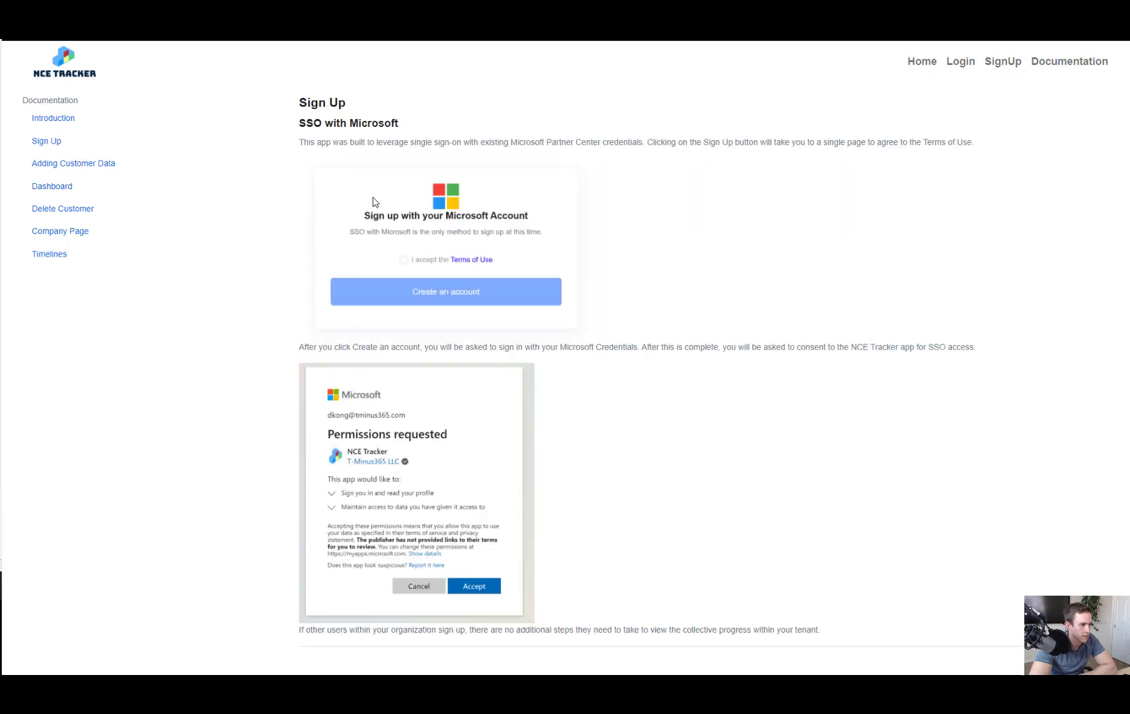
{"action": "left_click", "coordinate": [100, 164]}
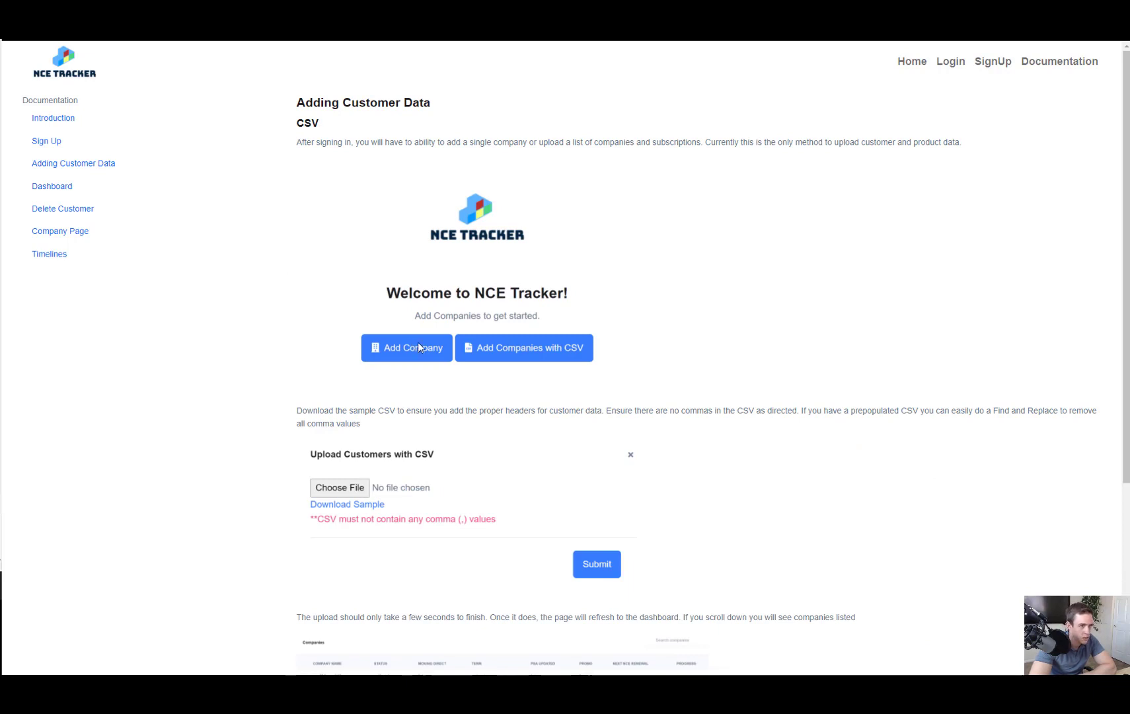
Sign up for an account, accepting the Terms of Use and granting organization-wide consent.
{"action": "left_click", "coordinate": [999, 68]}
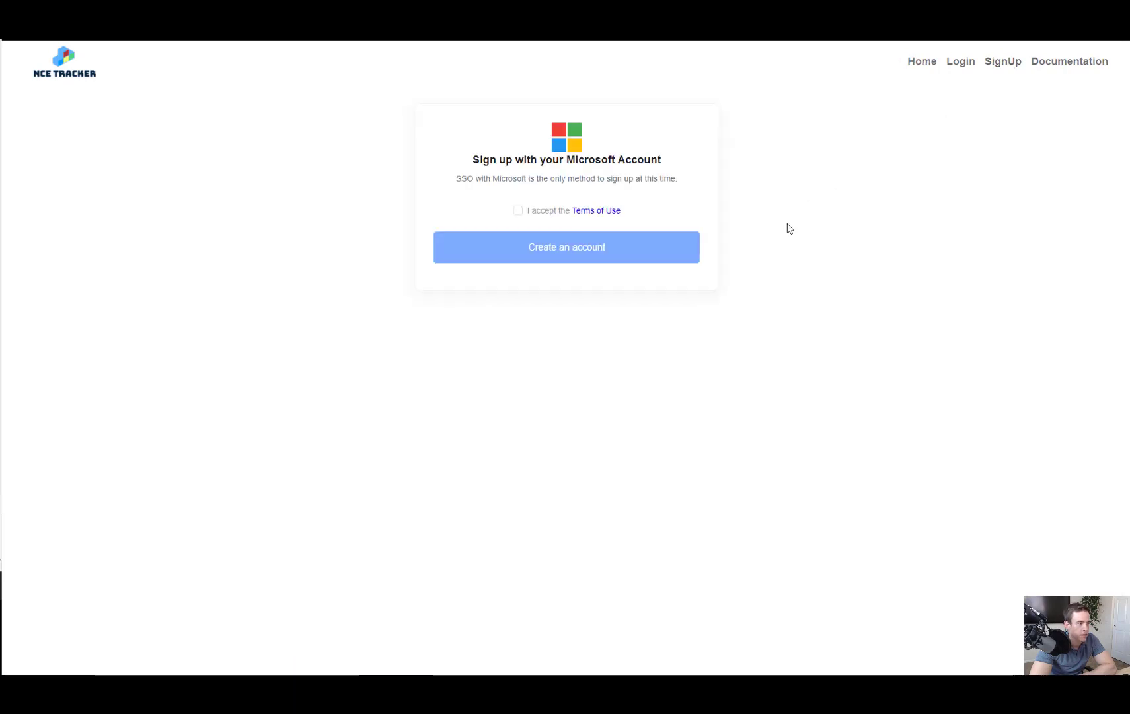
{"action": "left_click", "coordinate": [517, 211]}
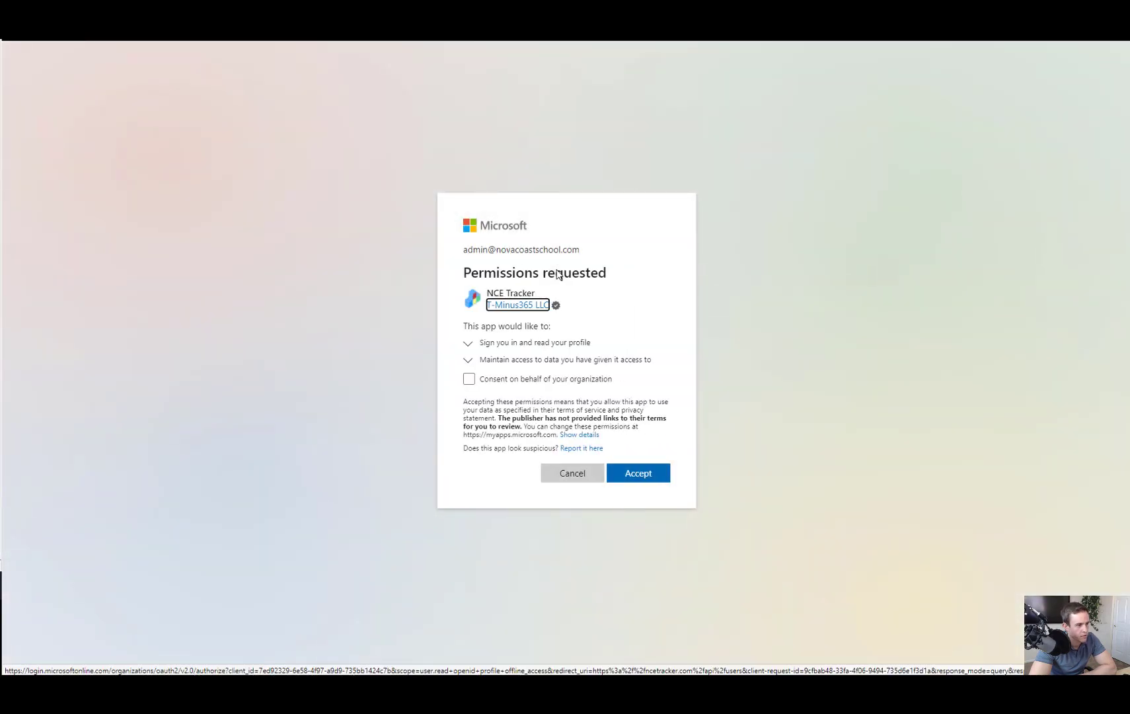
{"action": "left_click", "coordinate": [493, 380]}
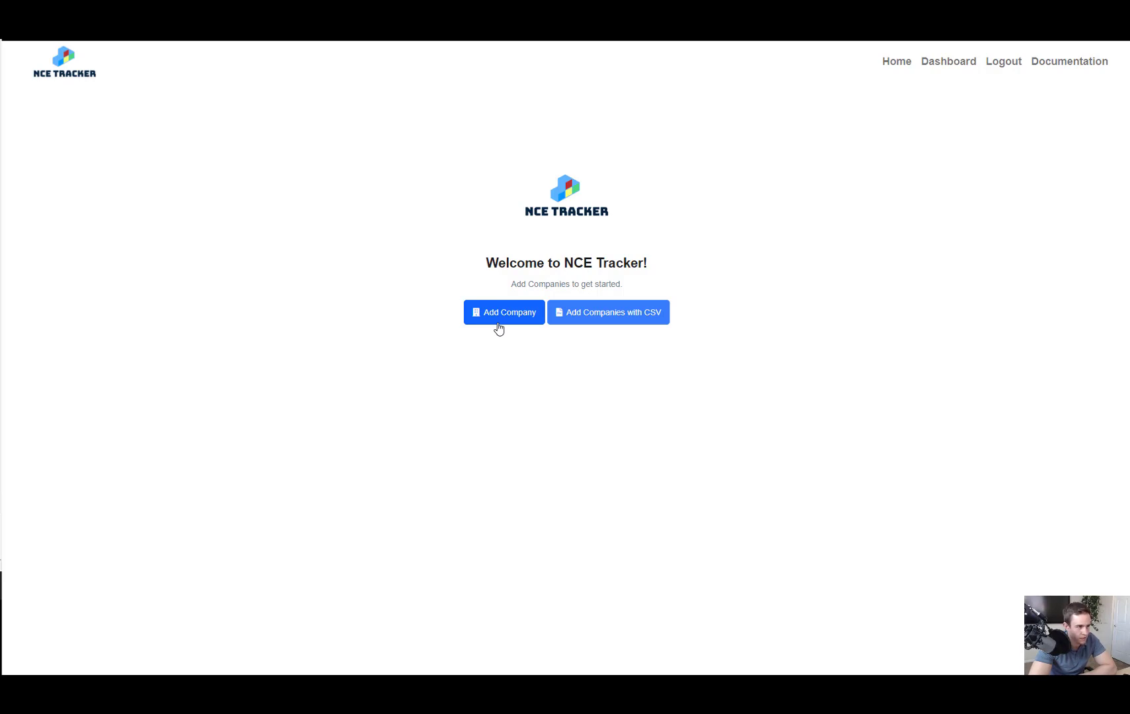
Open the single Add Company form, then close it without entering anything.
{"action": "left_click", "coordinate": [499, 324]}
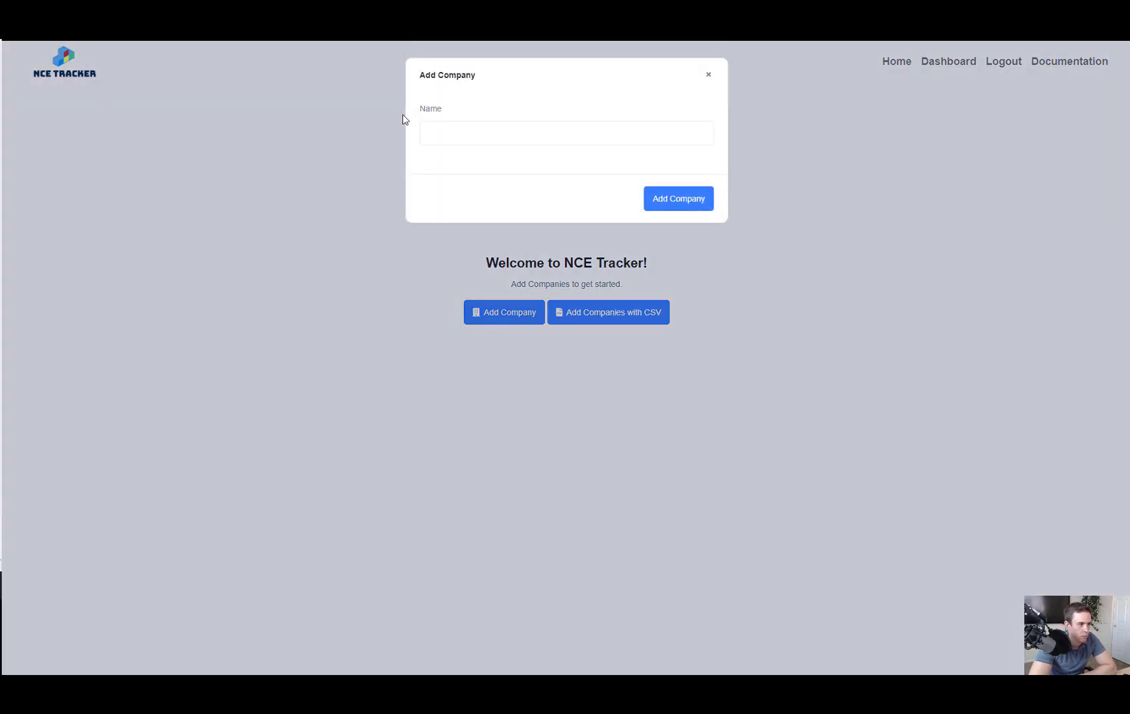
{"action": "left_click", "coordinate": [428, 126]}
{"action": "left_click", "coordinate": [579, 84]}
{"action": "left_click", "coordinate": [708, 78]}
Open the Add Companies with CSV form and highlight its no-commas warning.
{"action": "left_click", "coordinate": [621, 314]}
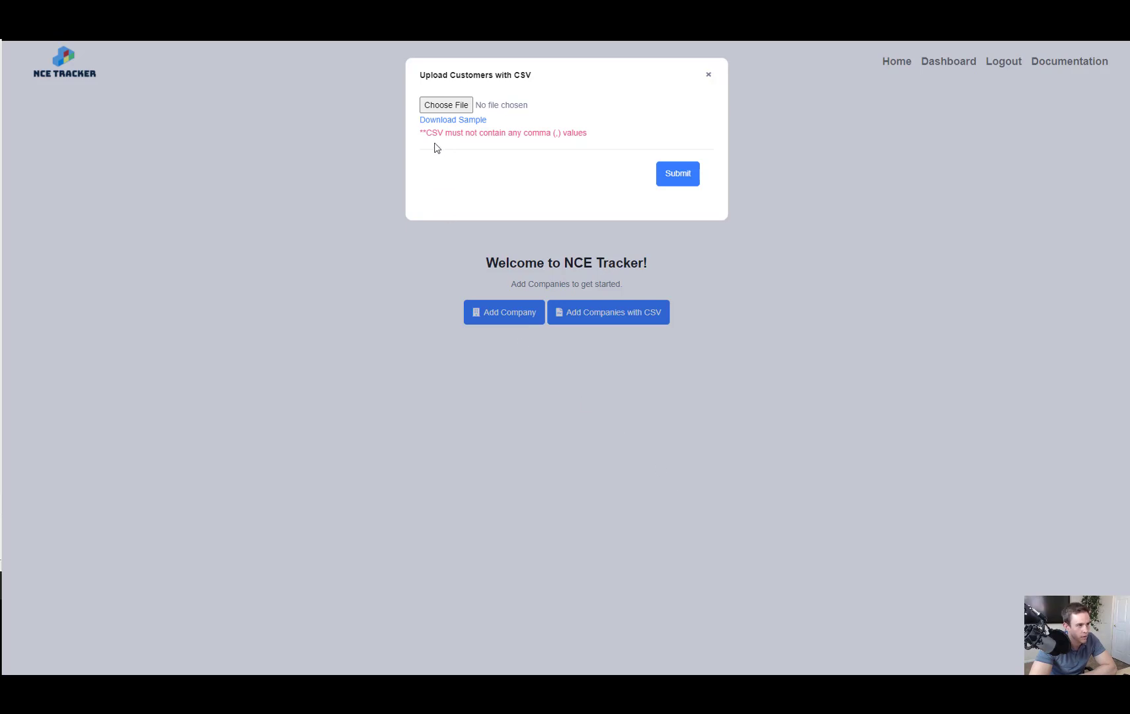
{"action": "left_click_drag", "start_coordinate": [424, 134], "coordinate": [461, 136]}
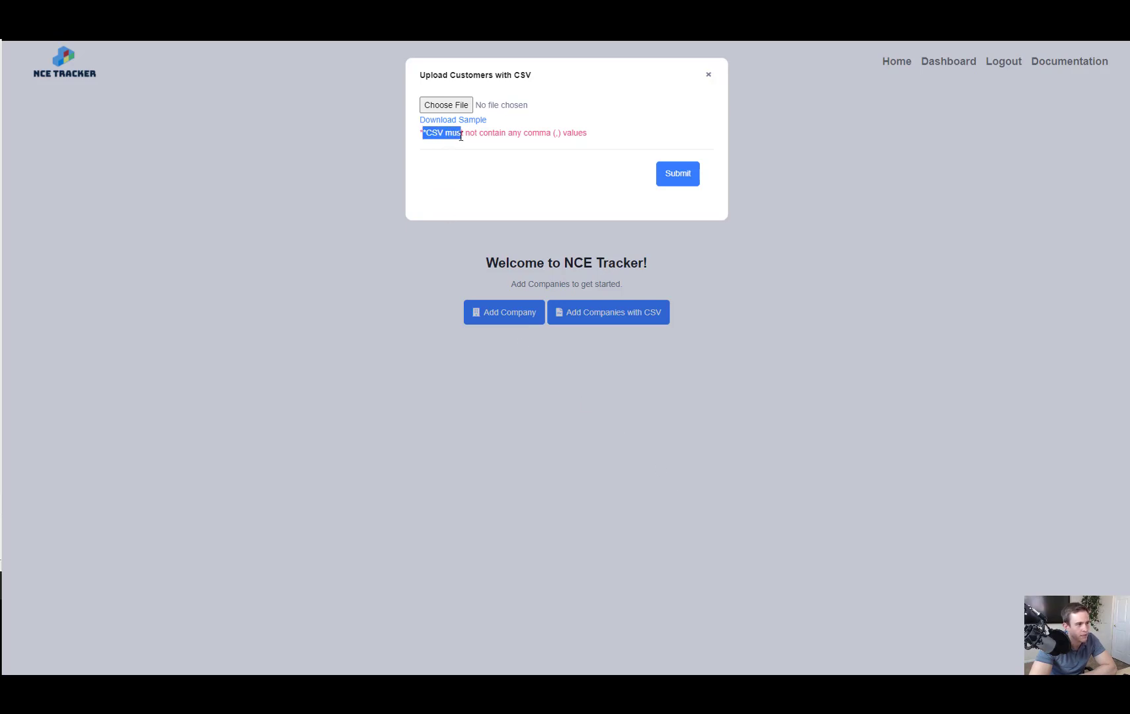
{"action": "left_click", "coordinate": [523, 154]}
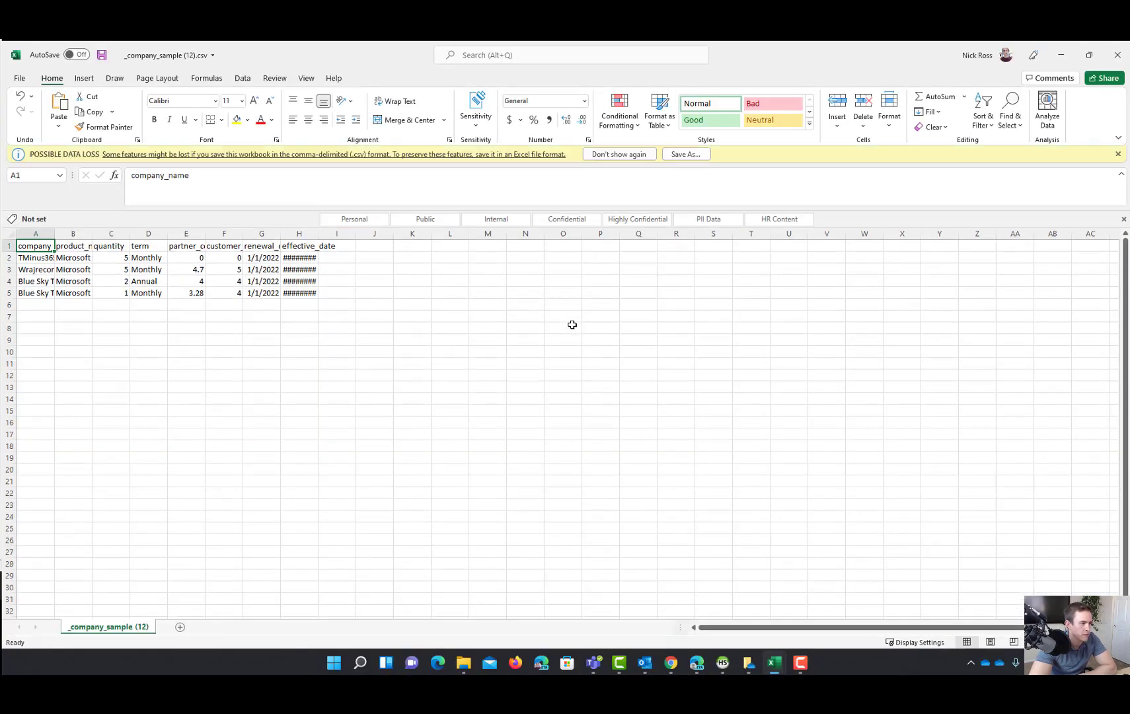
Autofit column A and review the company names from TMinus365 to Blue Sky Tech.
{"action": "double_click", "coordinate": [55, 234]}
{"action": "left_click_drag", "start_coordinate": [117, 236], "coordinate": [117, 236]}
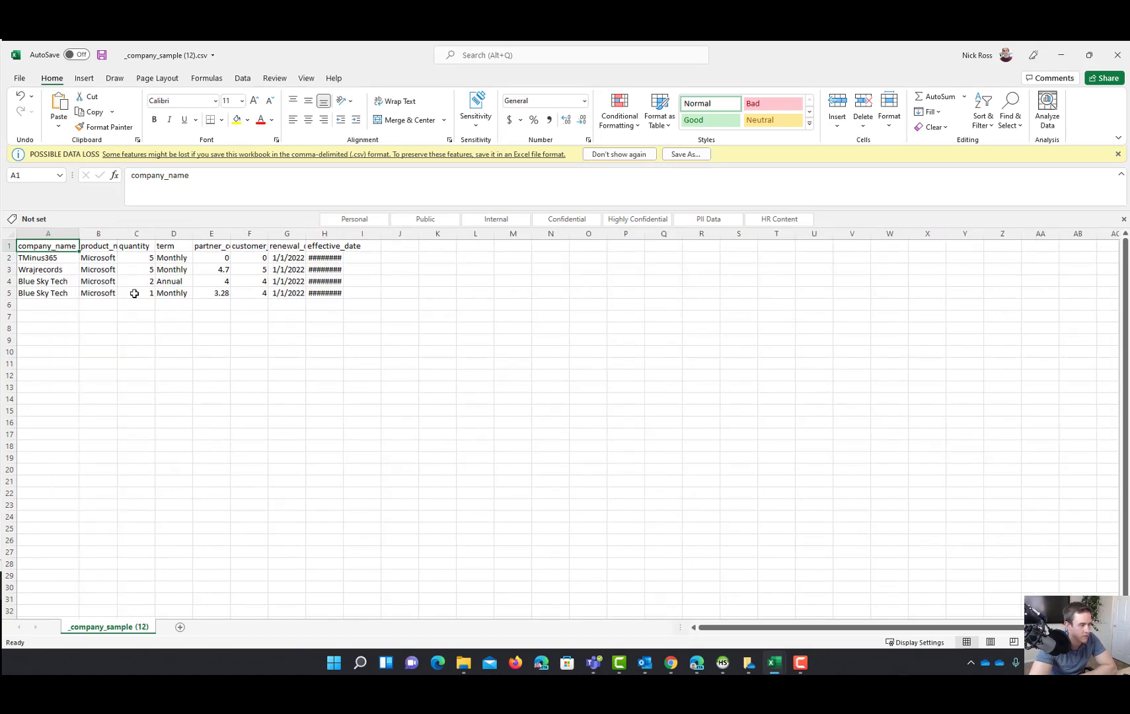
{"action": "left_click", "coordinate": [35, 258]}
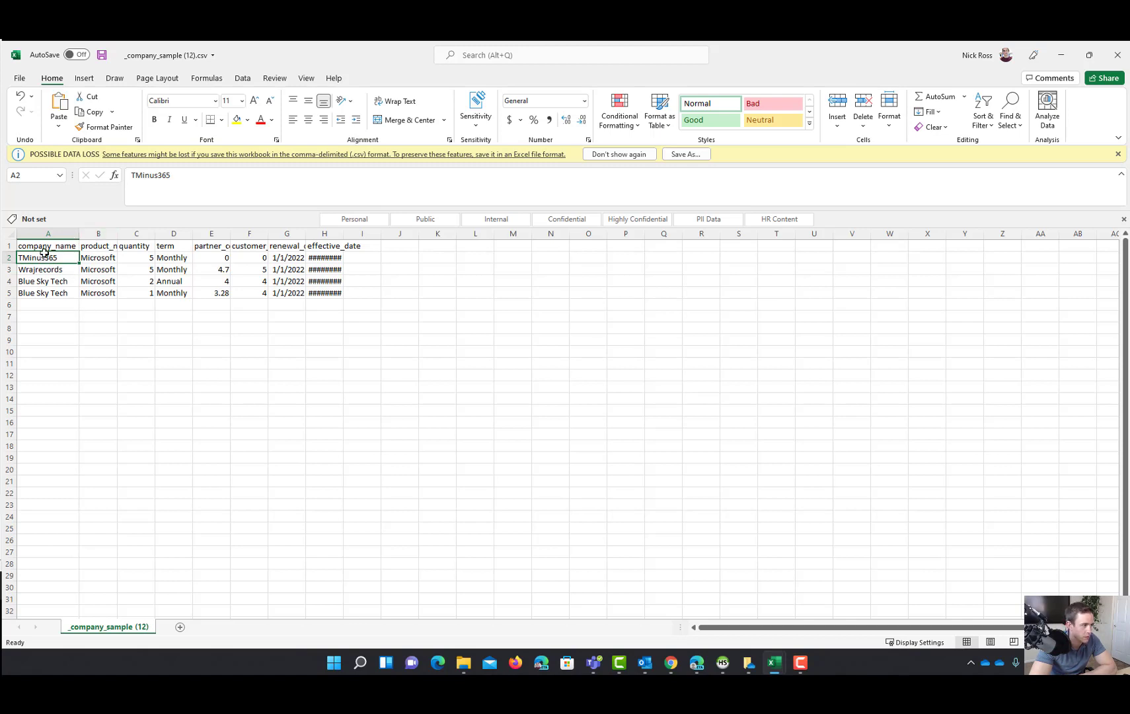
{"action": "left_click_drag", "start_coordinate": [44, 246], "coordinate": [46, 281]}
{"action": "left_click", "coordinate": [46, 293]}
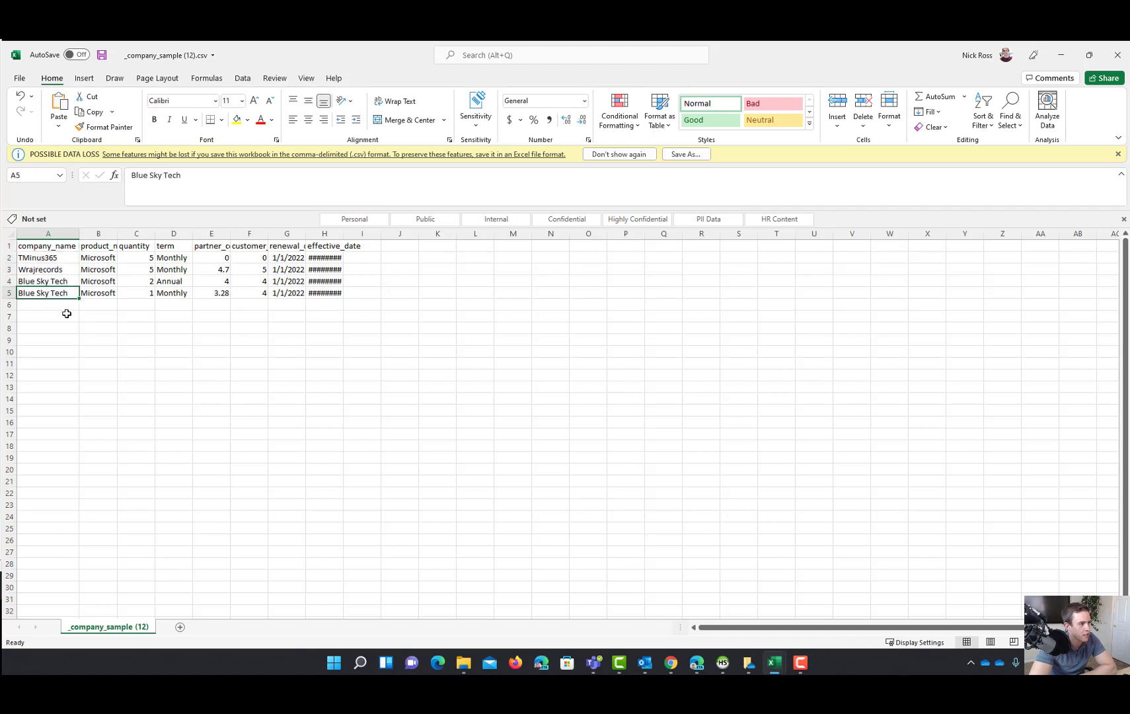
Widen column B to show the product names, then close the CSV without saving.
{"action": "double_click", "coordinate": [118, 233]}
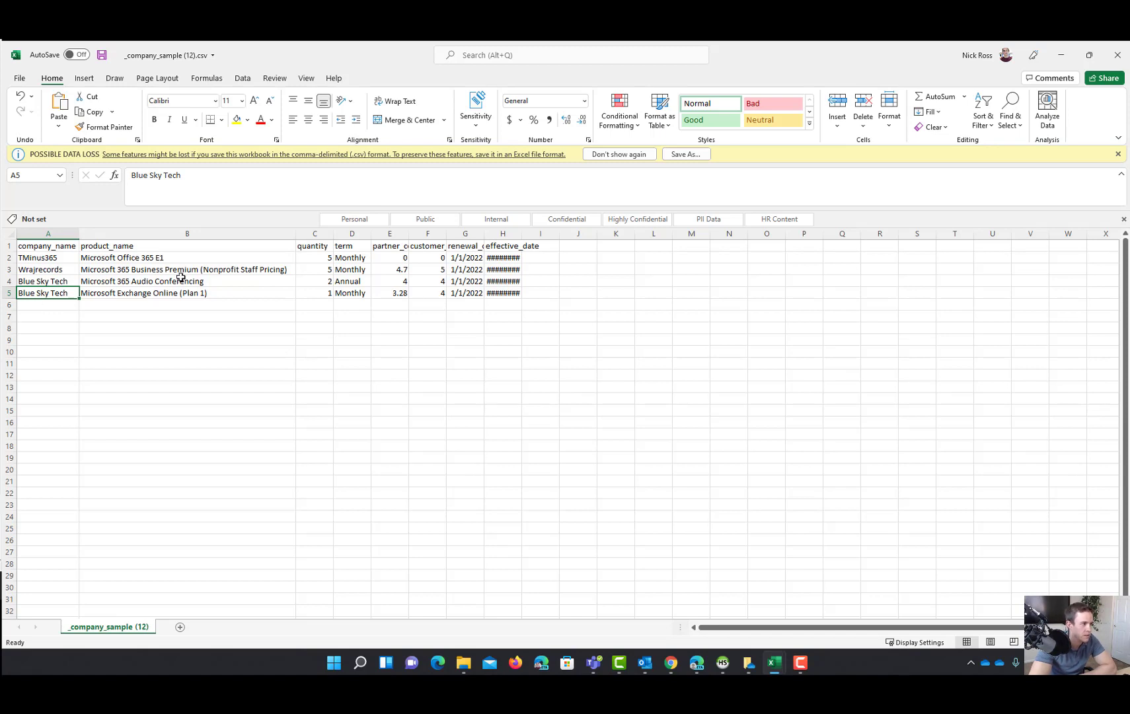
{"action": "left_click_drag", "start_coordinate": [164, 257], "coordinate": [313, 300]}
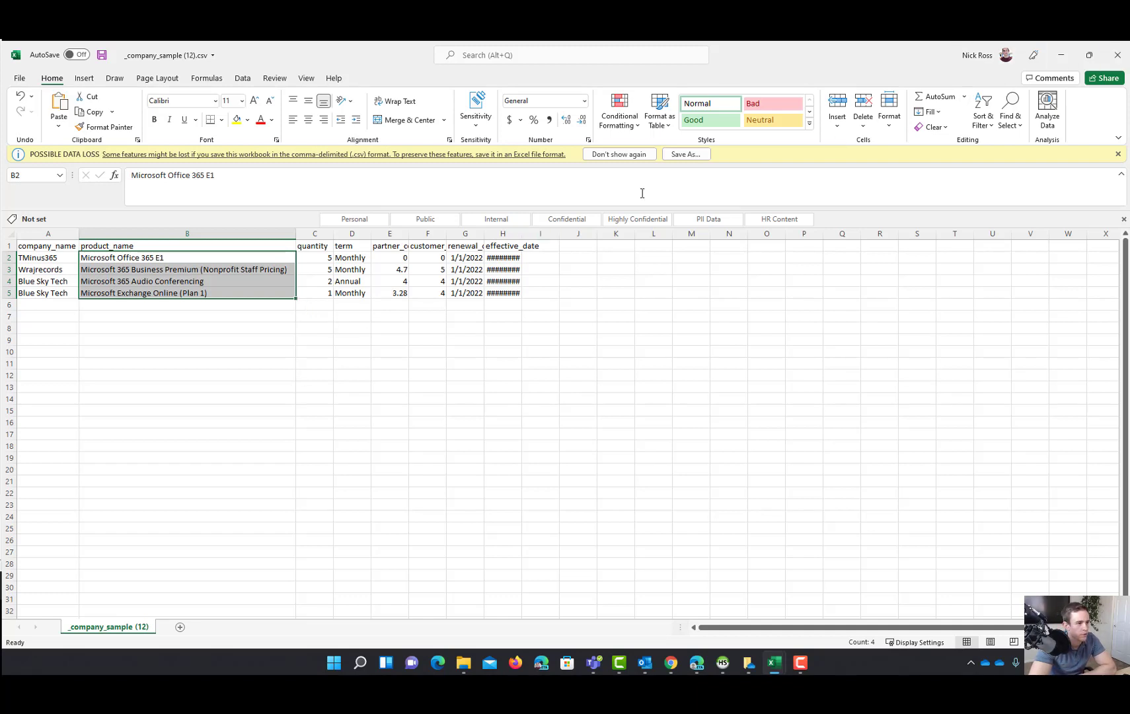
{"action": "left_click", "coordinate": [1117, 55]}
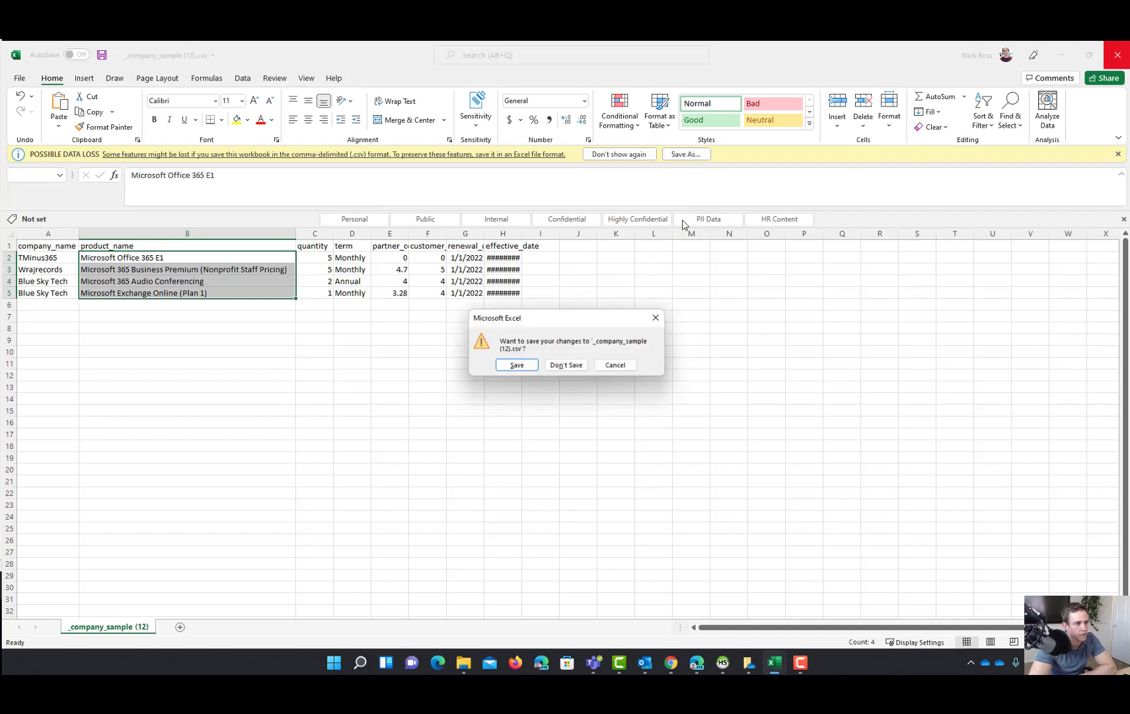
{"action": "left_click", "coordinate": [575, 365]}
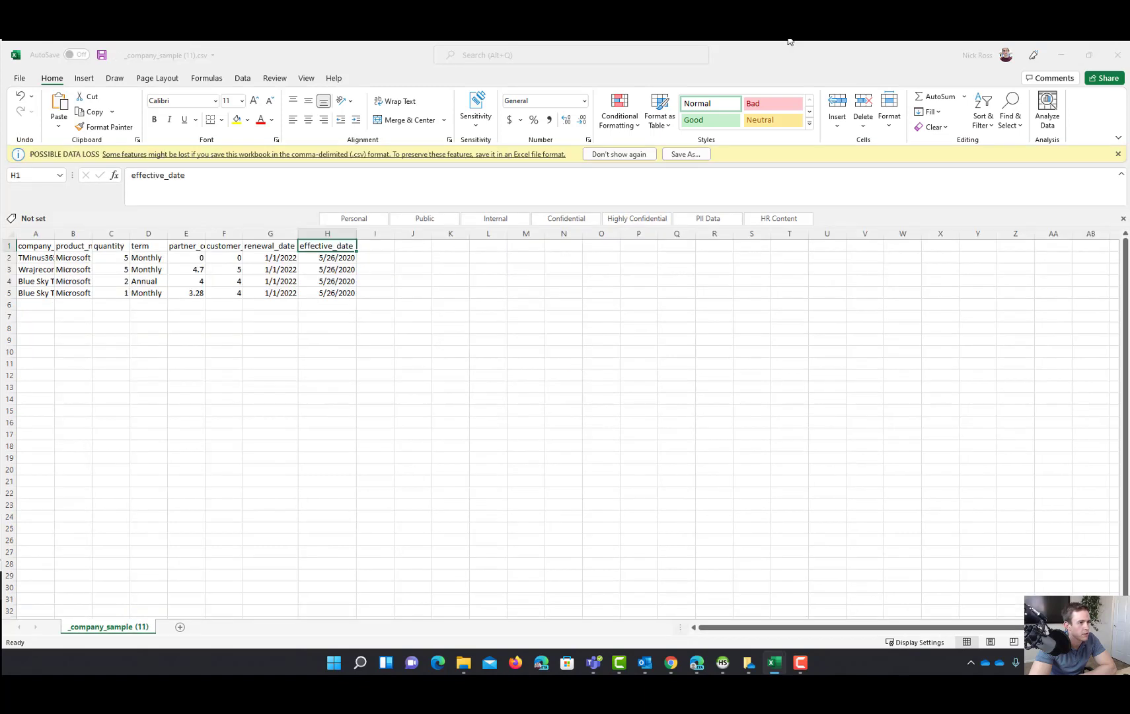
Upload _company_sample (12).csv through Add Companies with CSV and submit it.
{"action": "left_click", "coordinate": [1060, 55]}
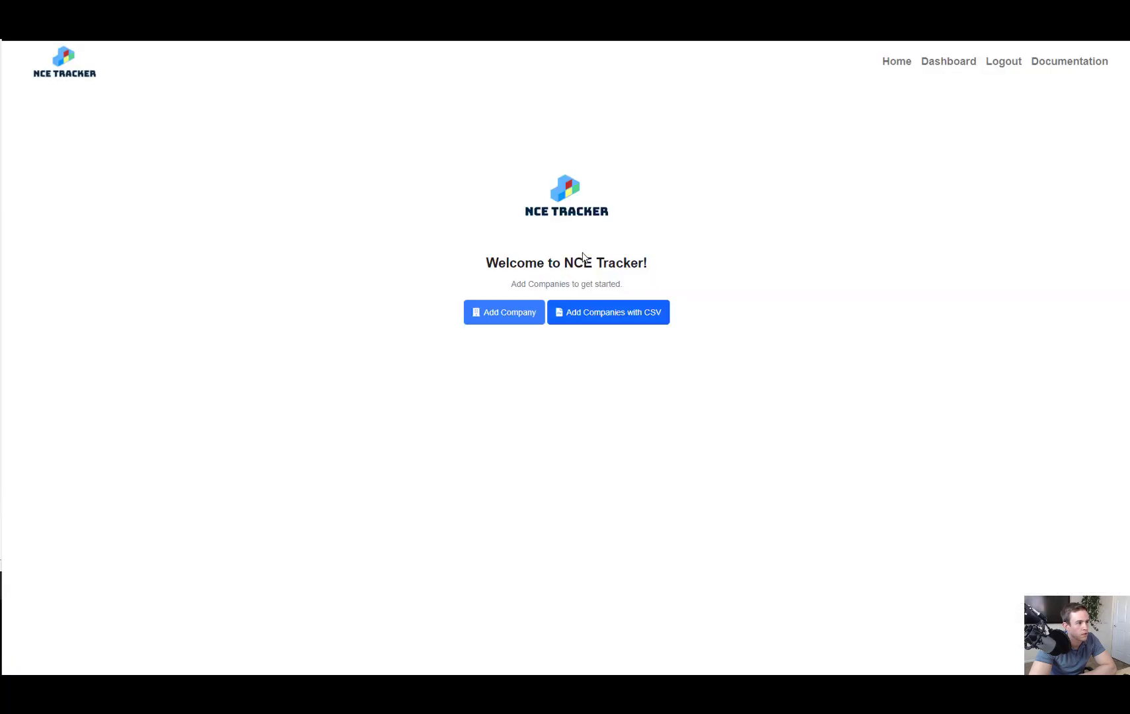
{"action": "left_click", "coordinate": [595, 320]}
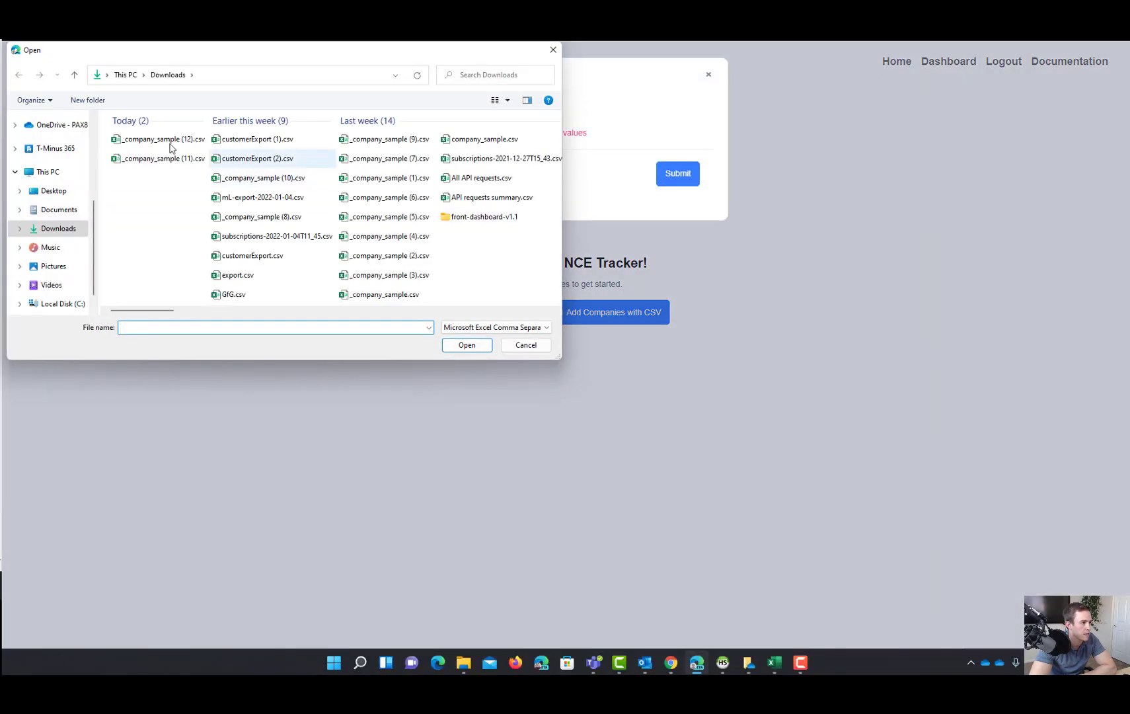
{"action": "left_click", "coordinate": [147, 139]}
{"action": "left_click", "coordinate": [476, 346]}
{"action": "left_click", "coordinate": [677, 179]}
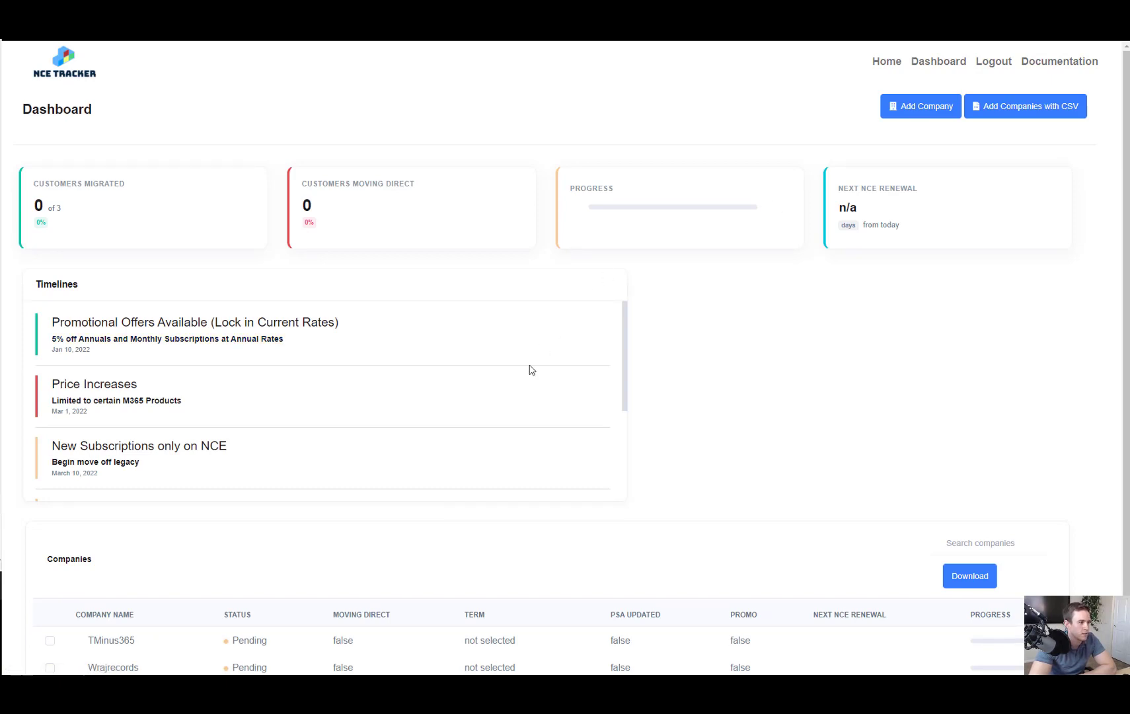
{"action": "scroll", "coordinate": [535, 363], "scroll_direction": "down", "scroll_amount": 3}
{"action": "scroll", "coordinate": [760, 344], "scroll_direction": "down", "scroll_amount": 1}
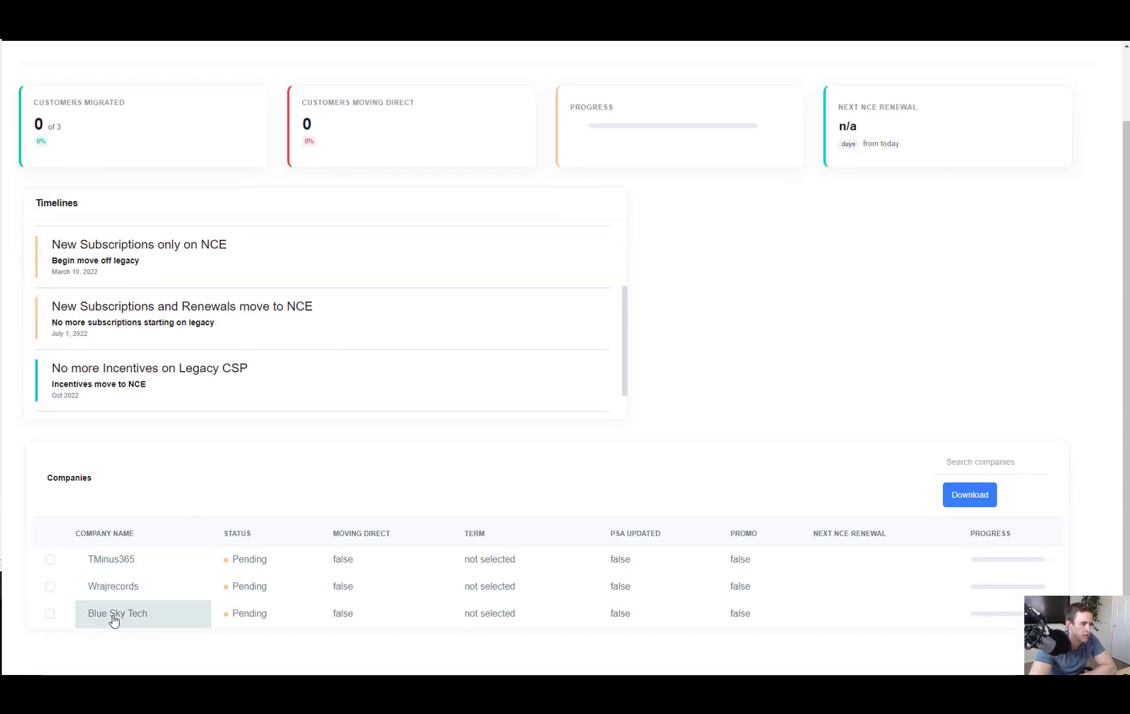
{"action": "scroll", "coordinate": [461, 499], "scroll_direction": "up", "scroll_amount": 1}
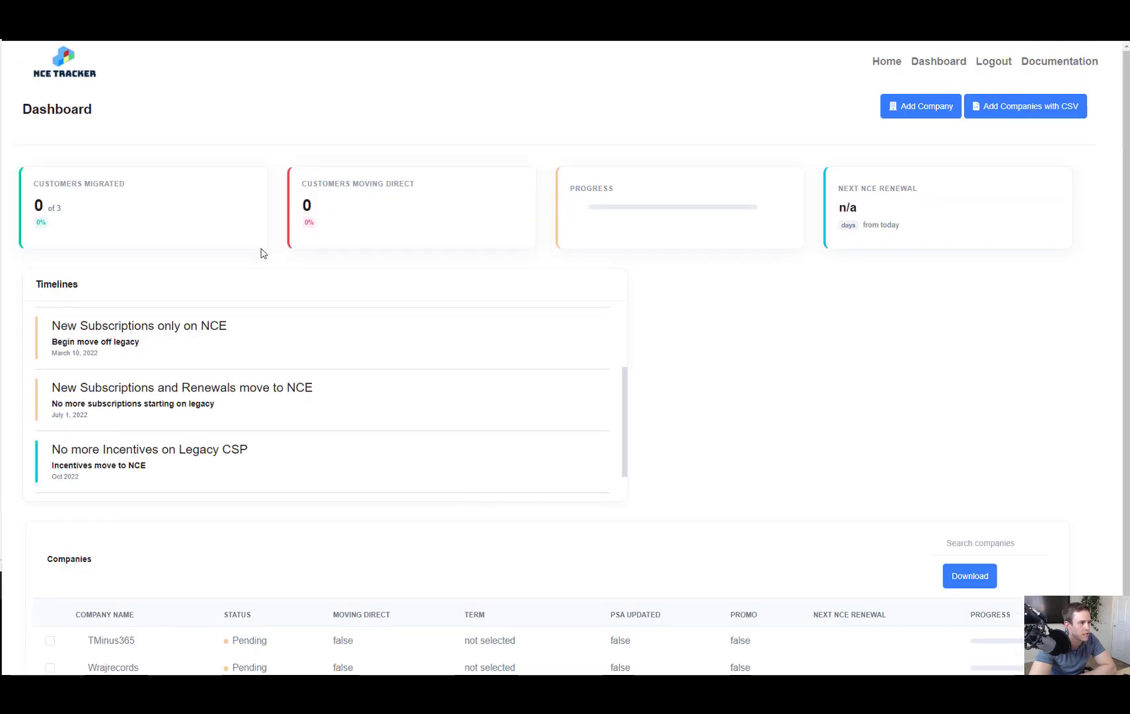
{"action": "scroll", "coordinate": [492, 410], "scroll_direction": "up", "scroll_amount": 2}
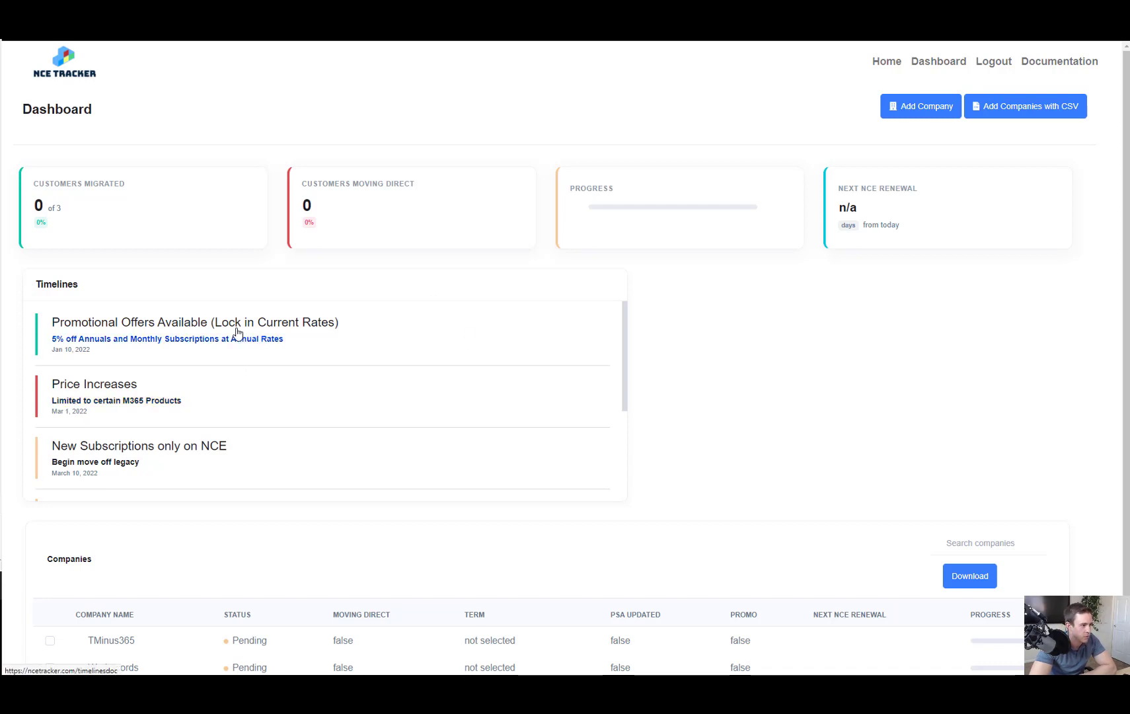
{"action": "scroll", "coordinate": [668, 386], "scroll_direction": "down", "scroll_amount": 2}
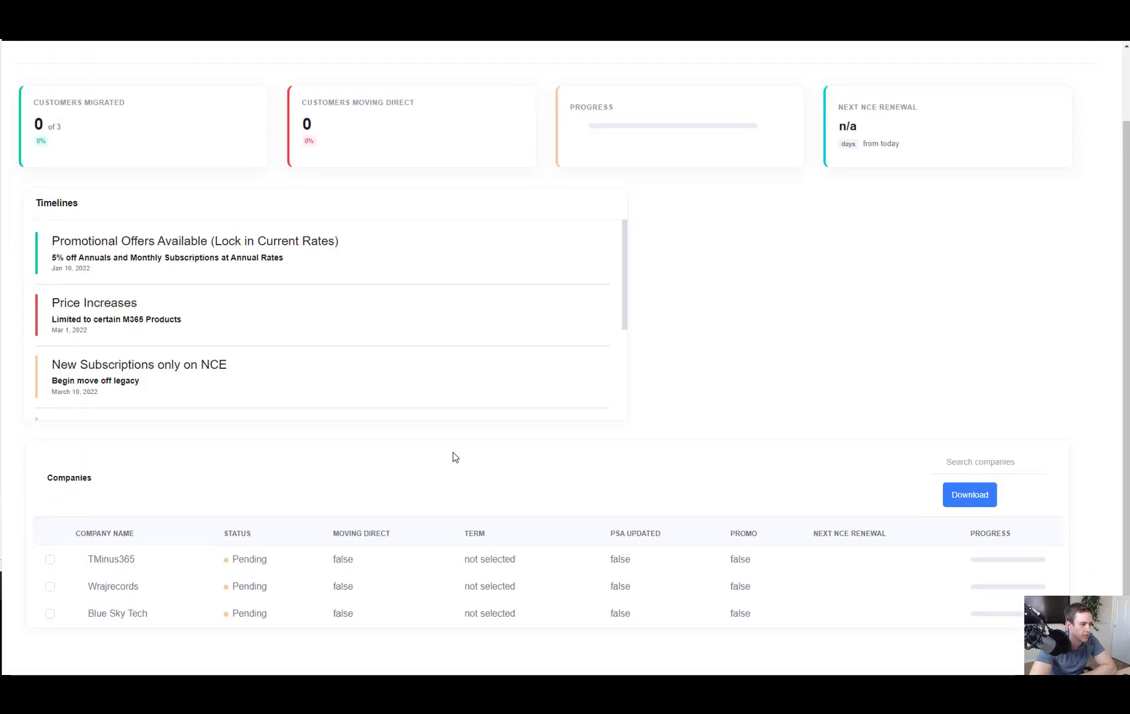
{"action": "scroll", "coordinate": [371, 430], "scroll_direction": "up", "scroll_amount": 2}
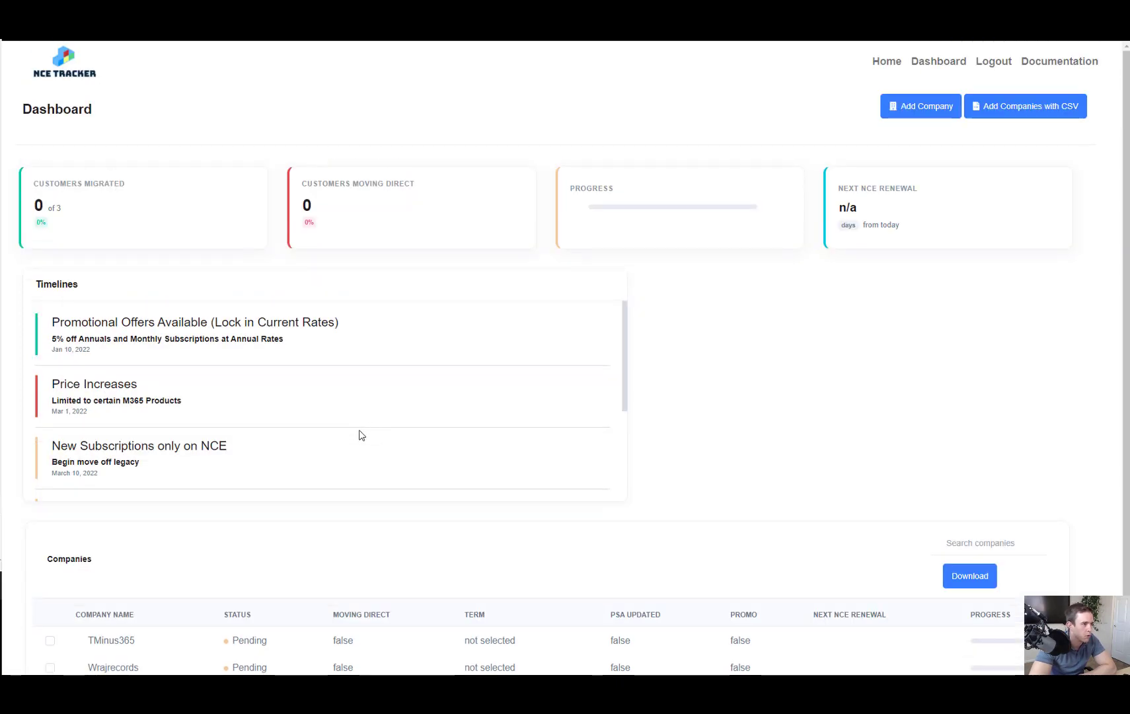
{"action": "scroll", "coordinate": [343, 448], "scroll_direction": "down", "scroll_amount": 1}
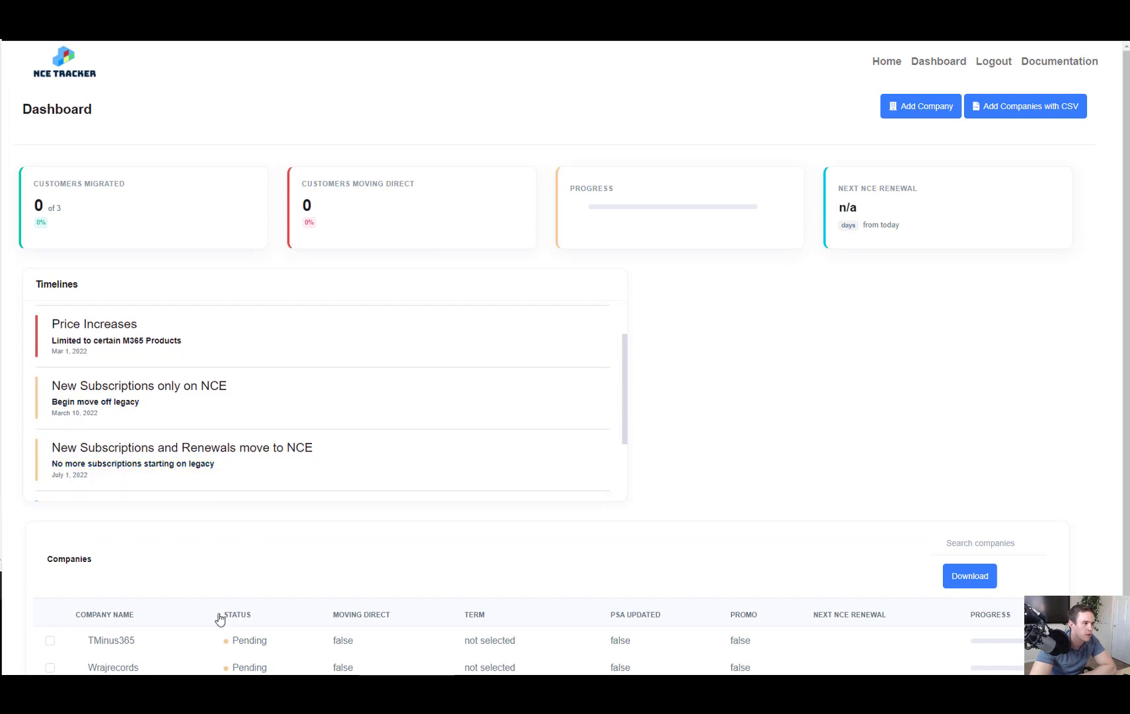
Open TMinus365's details and highlight its legacy Microsoft Office 365 E1 product.
{"action": "left_click", "coordinate": [137, 645]}
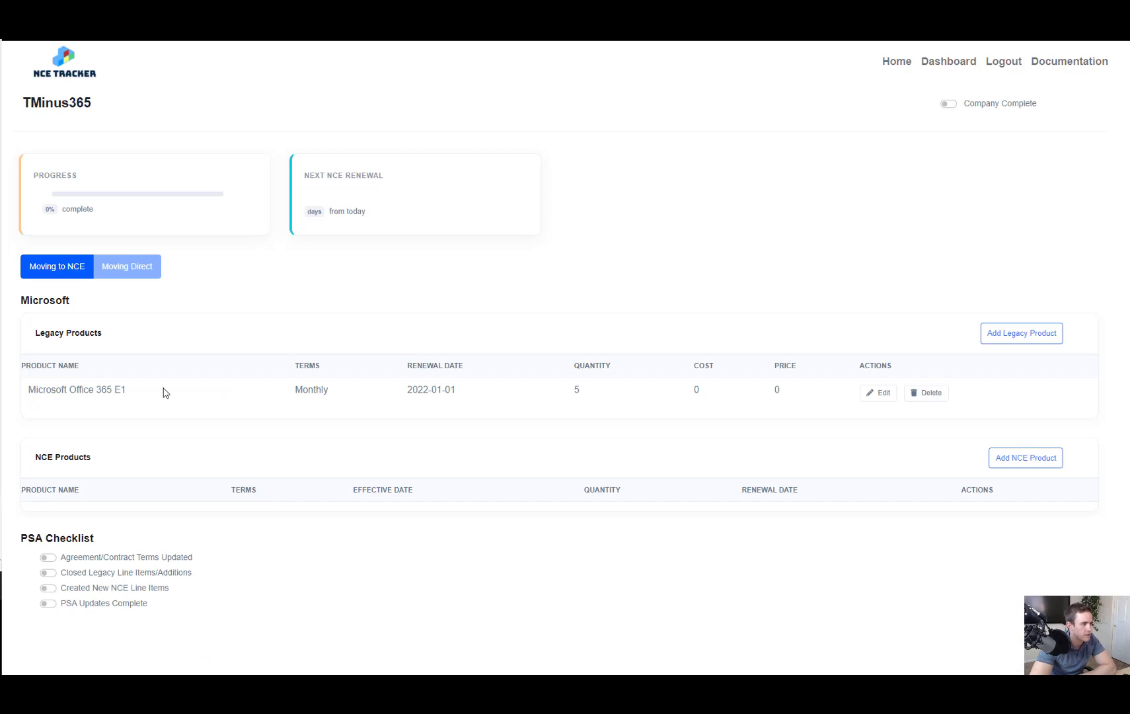
{"action": "left_click_drag", "start_coordinate": [50, 395], "coordinate": [180, 396]}
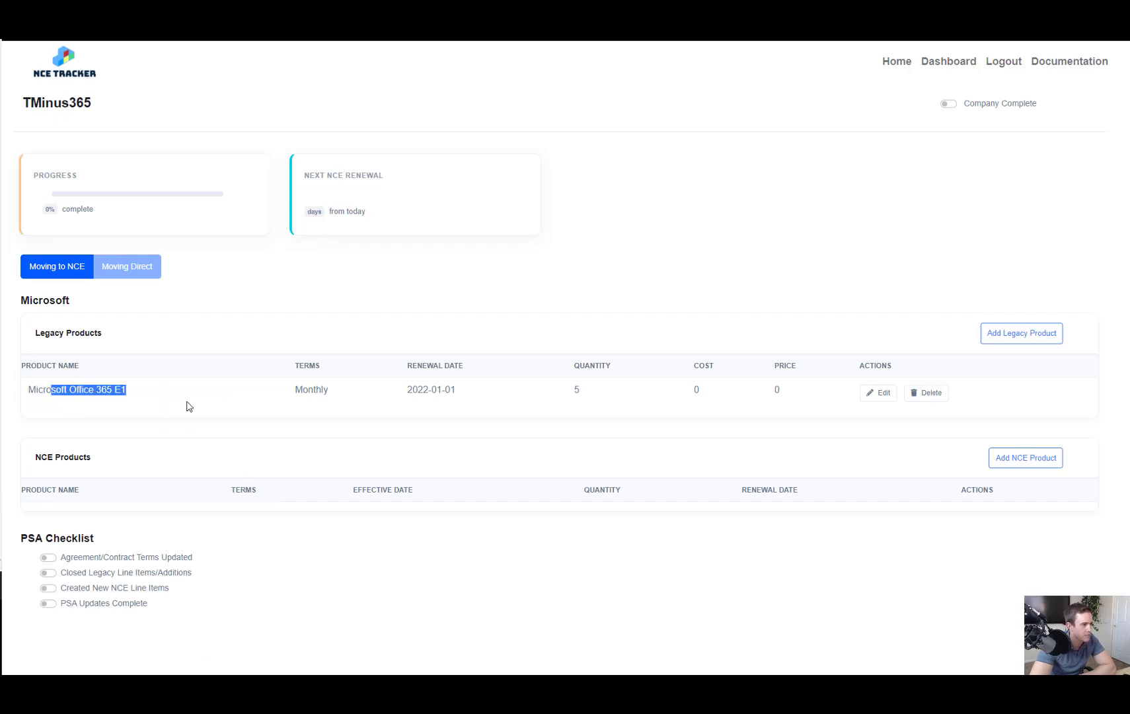
{"action": "left_click", "coordinate": [191, 406]}
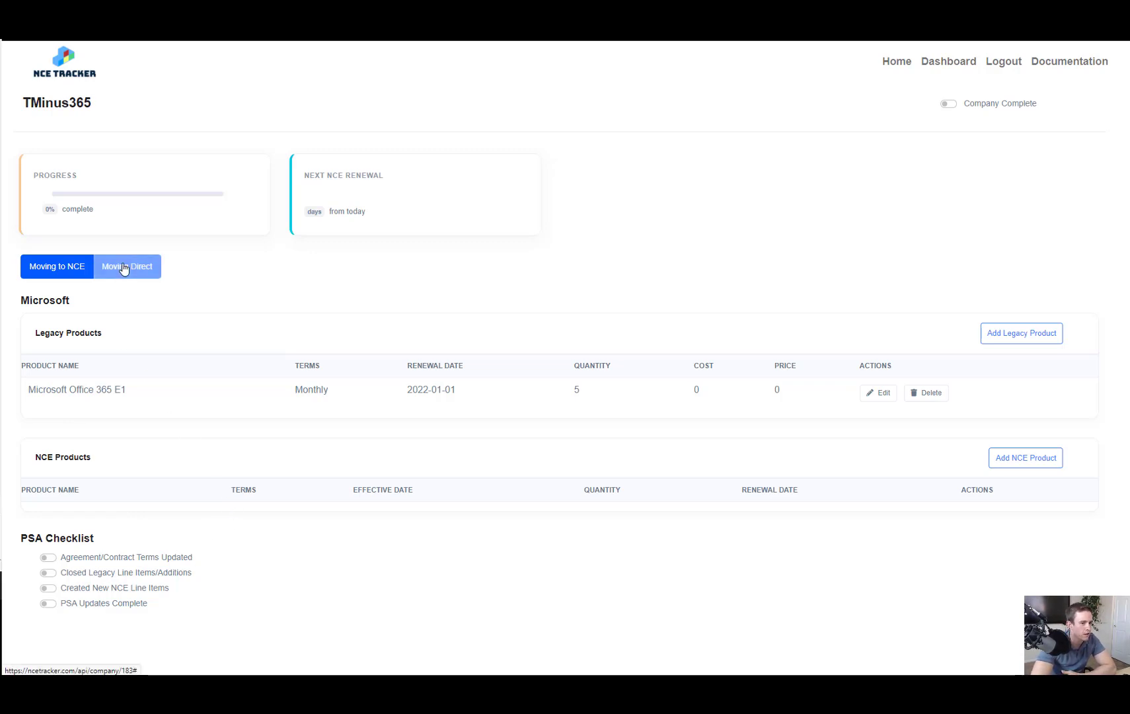
Add Microsoft 365 Business Premium to TMinus365: Annual Prepaid, quantity 3, effective 2022-01-11.
{"action": "left_click", "coordinate": [1050, 458]}
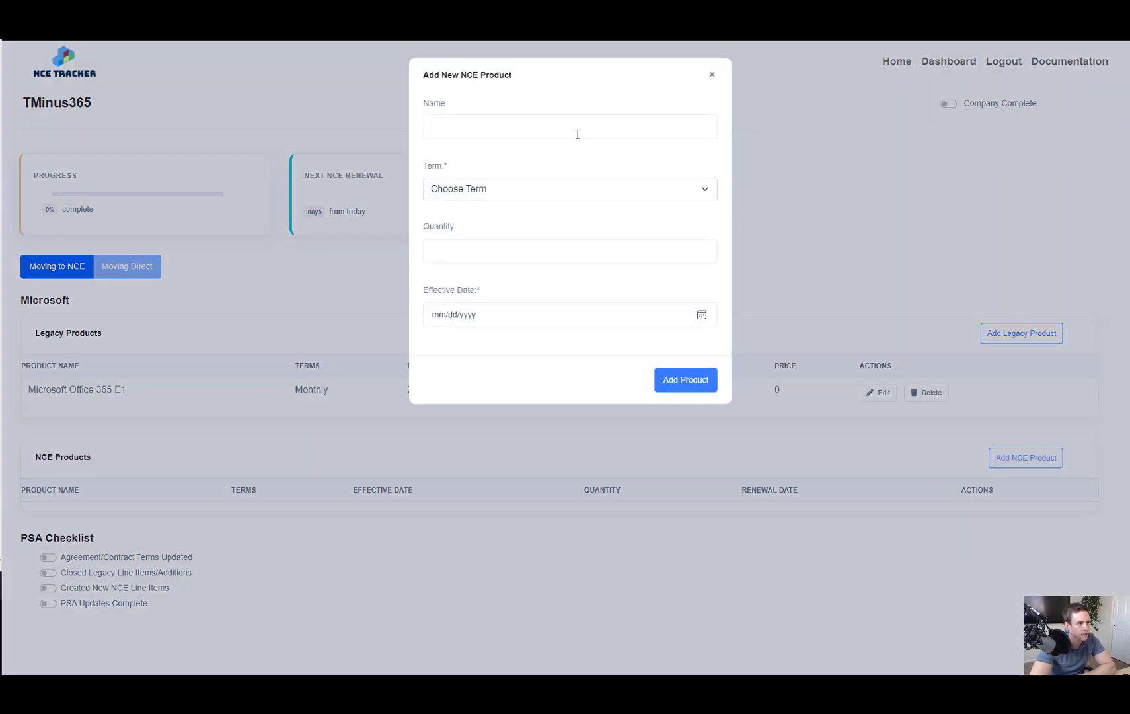
{"action": "left_click", "coordinate": [578, 133]}
{"action": "type", "text": "Miuc"}
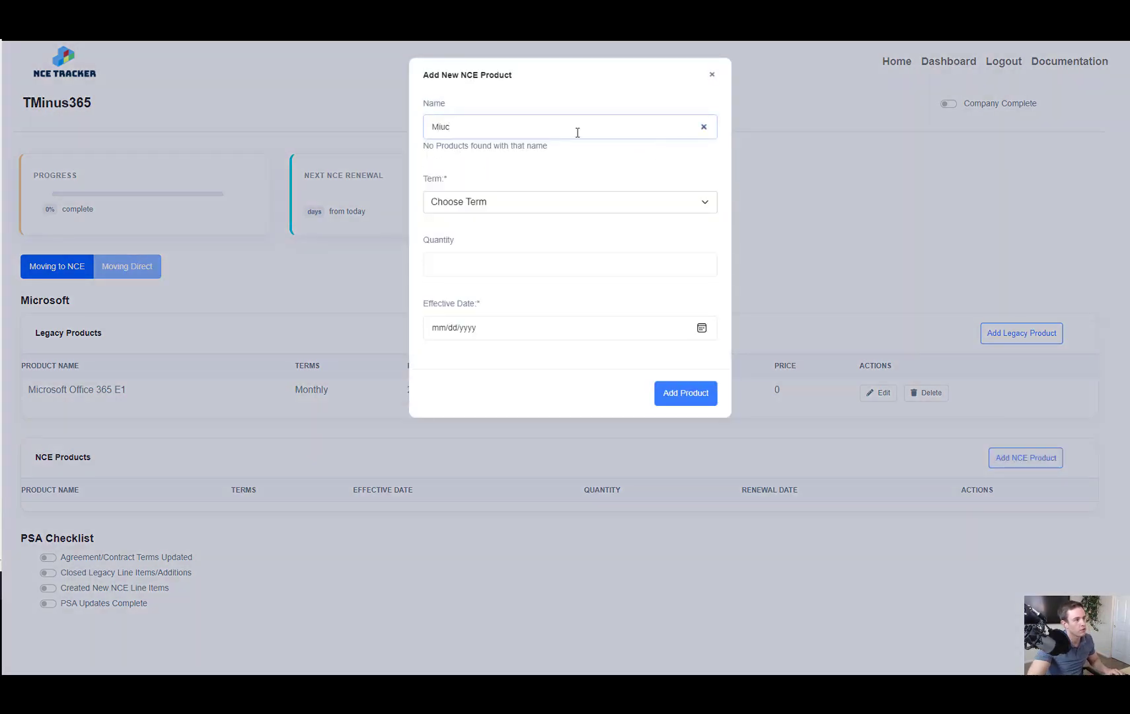
{"action": "key", "text": "BackSpace"}
{"action": "key", "text": "BackSpace"}
{"action": "type", "text": "crosoft 365 Business Premium"}
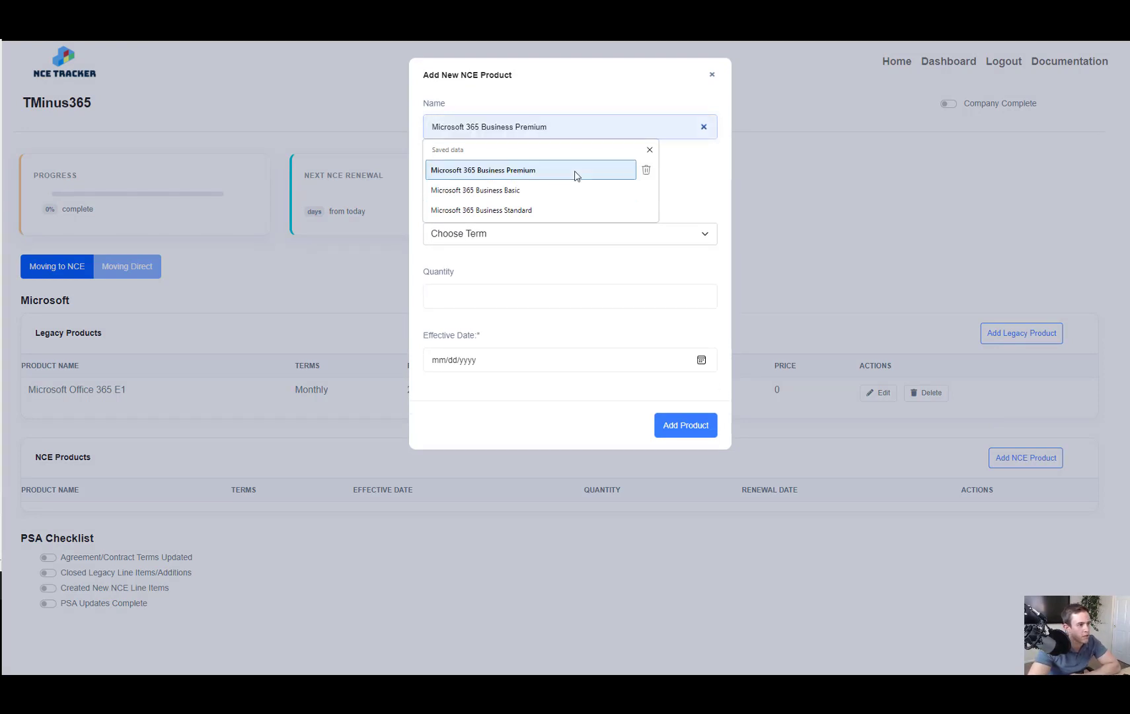
{"action": "left_click", "coordinate": [575, 172]}
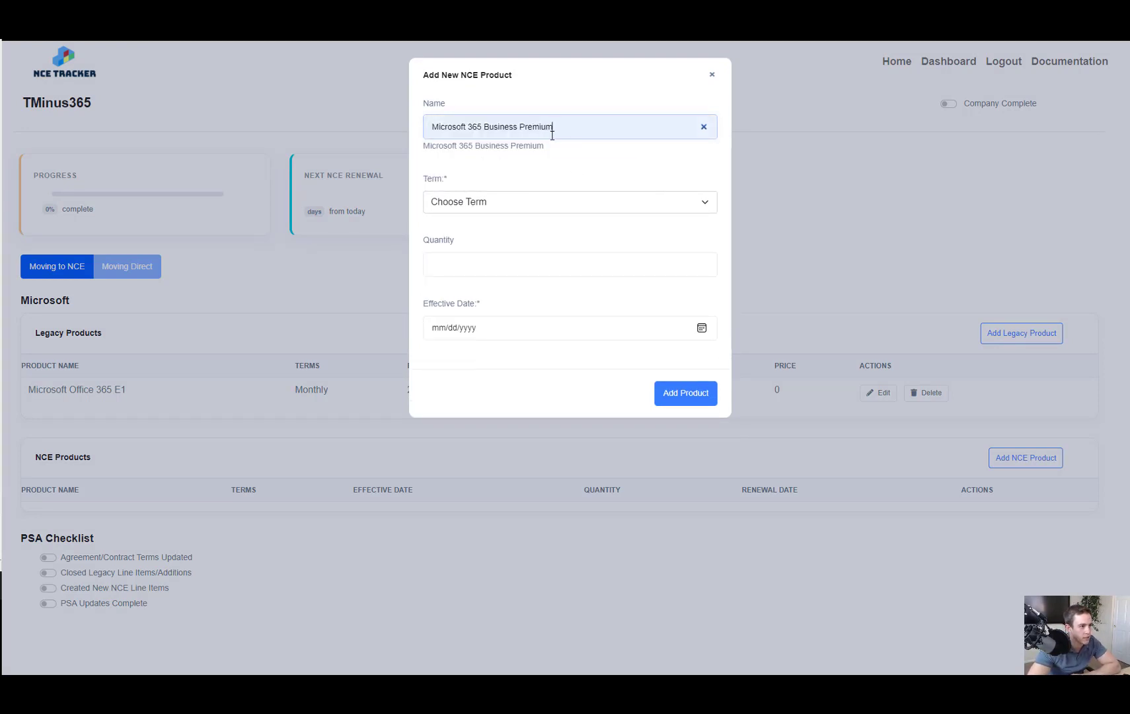
{"action": "left_click", "coordinate": [594, 203]}
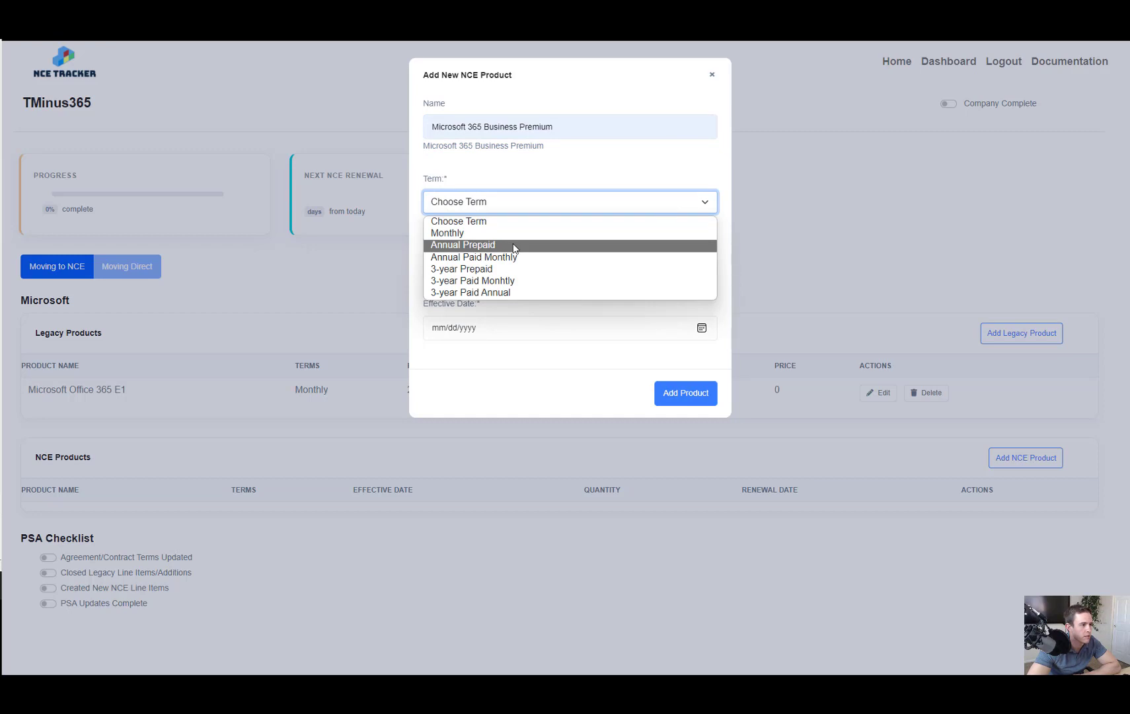
{"action": "left_click", "coordinate": [514, 246]}
{"action": "left_click", "coordinate": [516, 268]}
{"action": "type", "text": "3"}
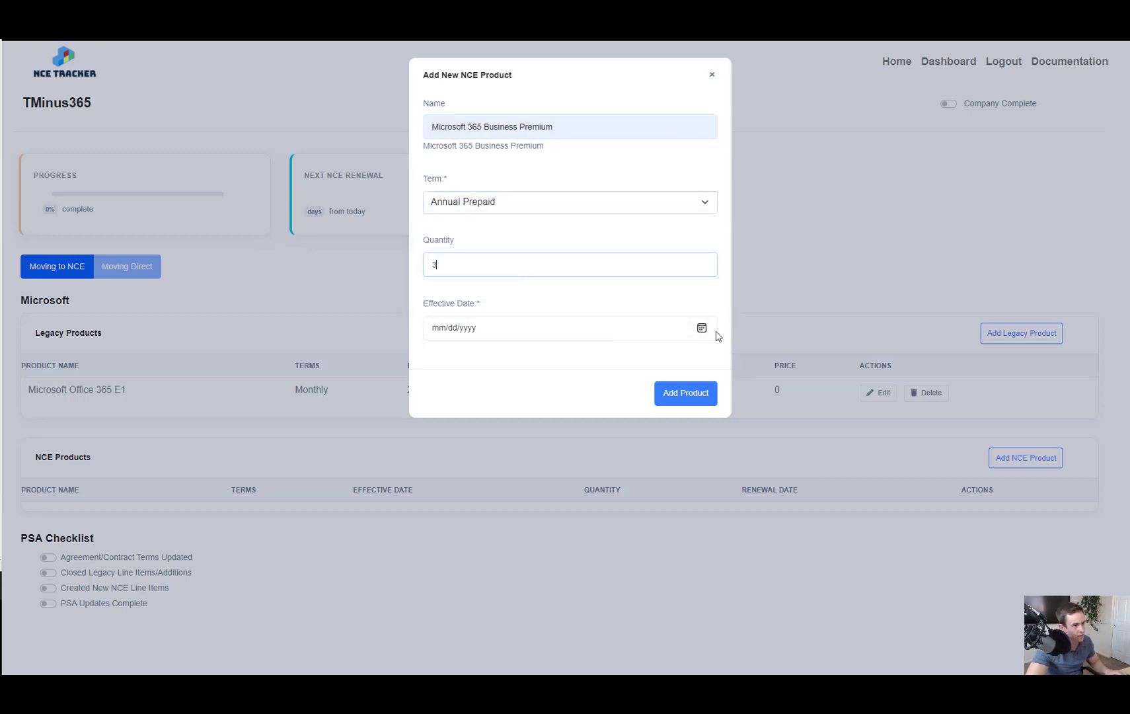
{"action": "left_click", "coordinate": [702, 328]}
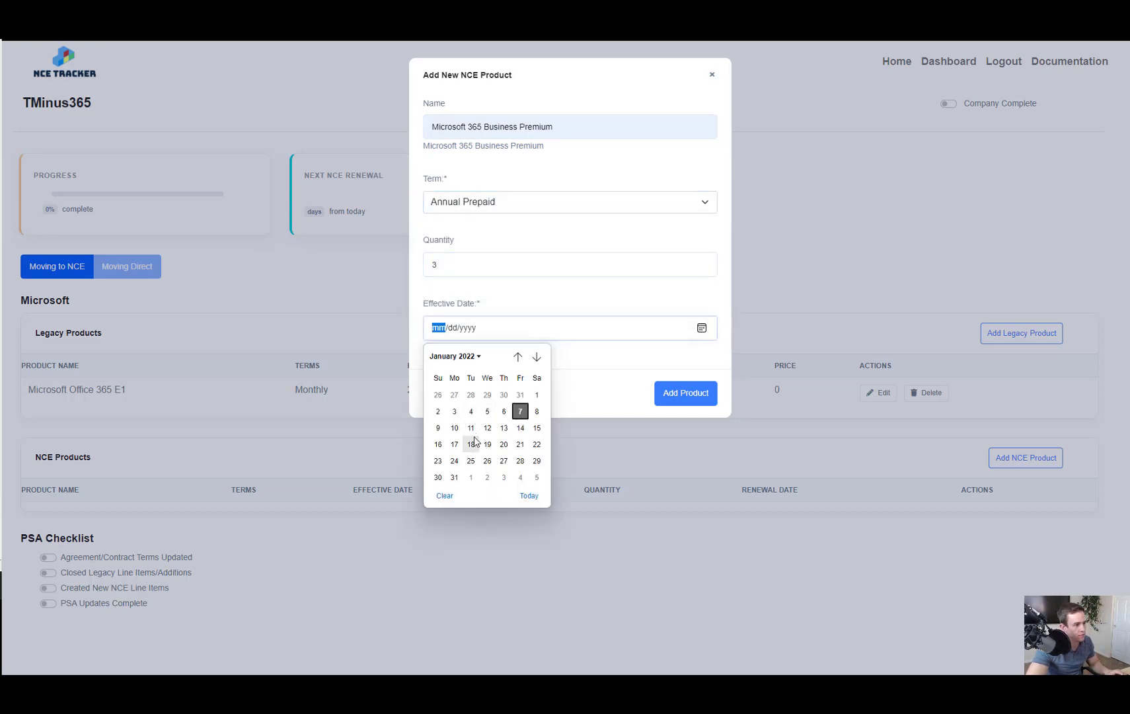
{"action": "left_click", "coordinate": [470, 429]}
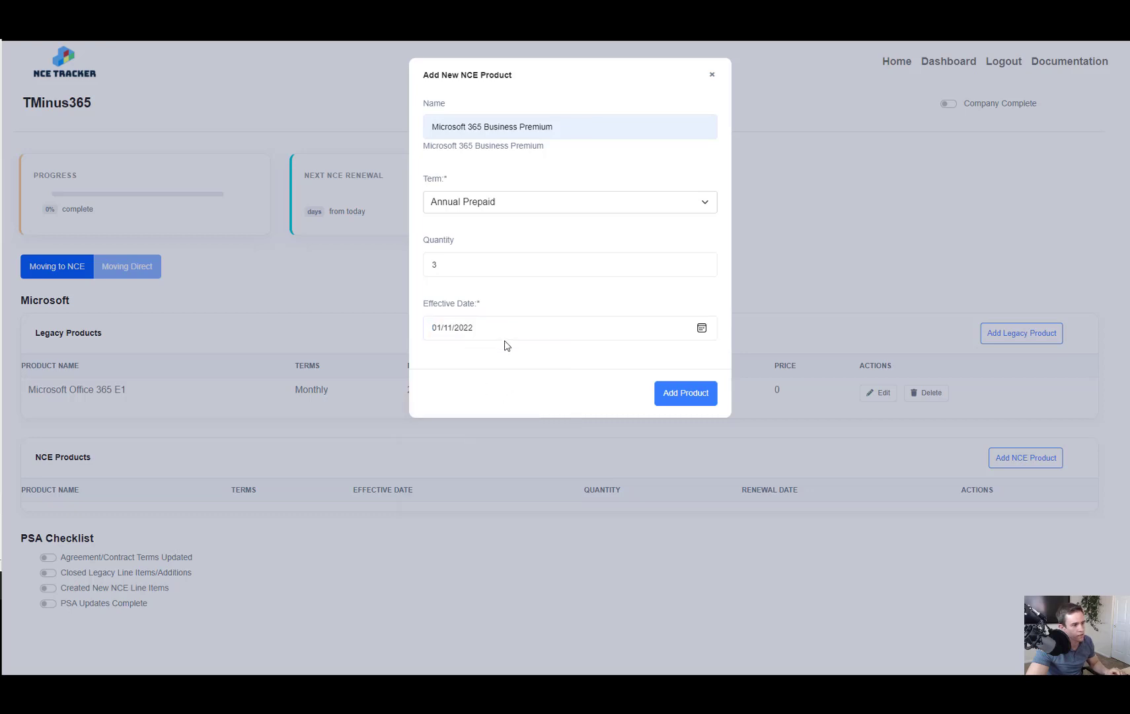
{"action": "left_click", "coordinate": [679, 404]}
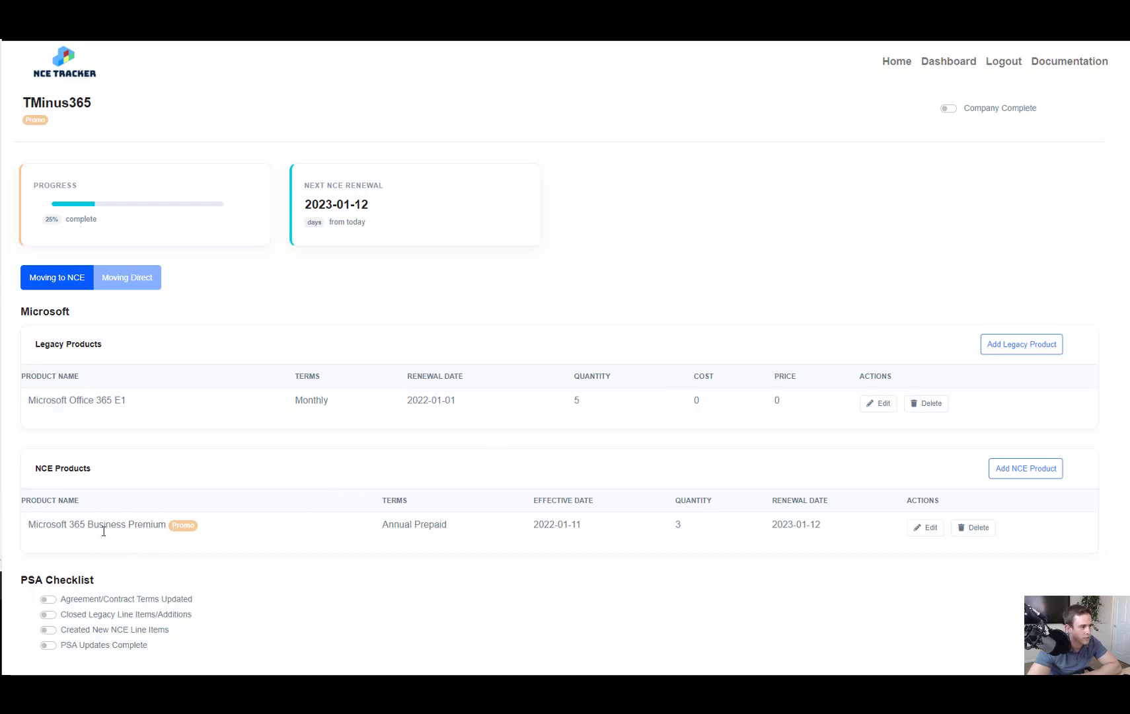
Review the new product row's Promo badge, 2022-01-11 effective date and Annual Prepaid term.
{"action": "left_click_drag", "start_coordinate": [202, 536], "coordinate": [167, 535]}
{"action": "left_click", "coordinate": [182, 538]}
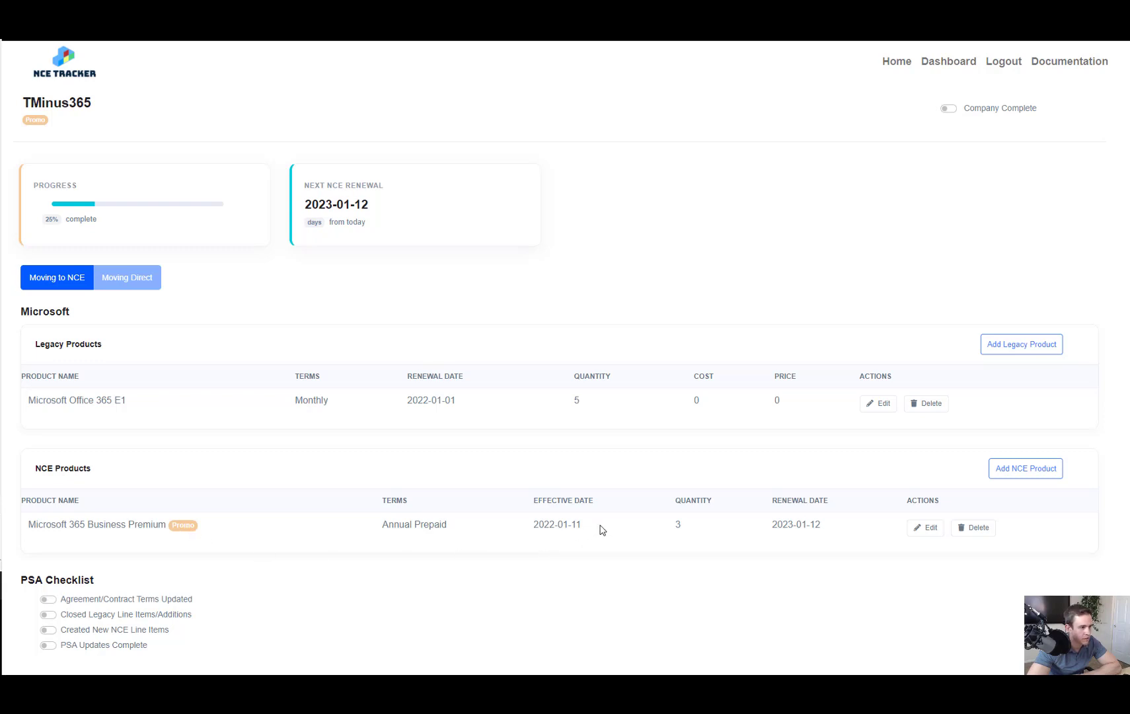
{"action": "left_click_drag", "start_coordinate": [583, 525], "coordinate": [519, 526]}
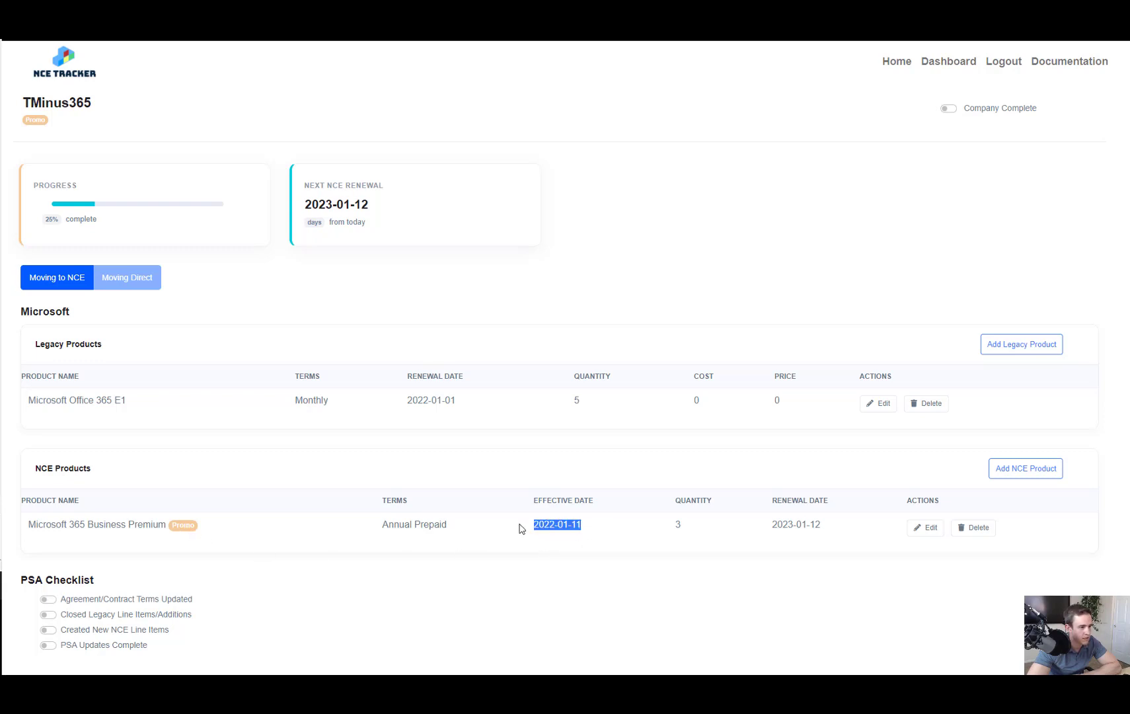
{"action": "left_click", "coordinate": [162, 531]}
{"action": "left_click_drag", "start_coordinate": [447, 525], "coordinate": [383, 528]}
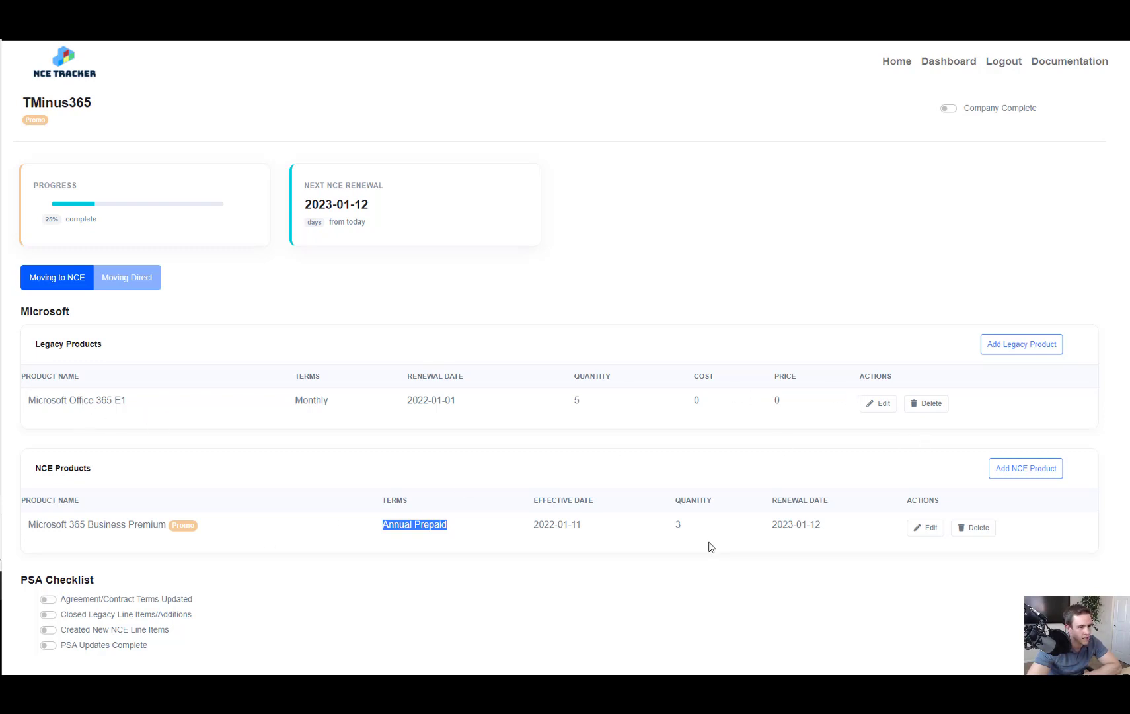
{"action": "left_click", "coordinate": [1054, 480]}
Fill the new product form with Office 365 E1, Monthly term, quantity 3, effective 03/09/2022.
{"action": "left_click", "coordinate": [505, 121]}
{"action": "type", "text": "E1"}
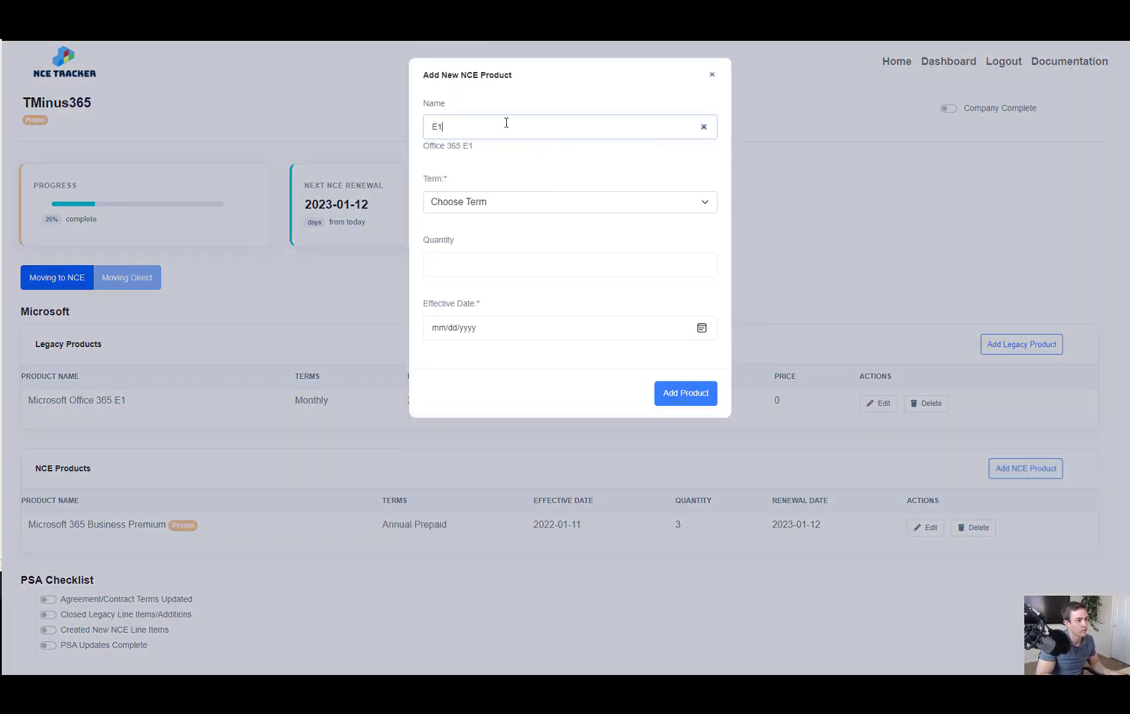
{"action": "left_click", "coordinate": [477, 146]}
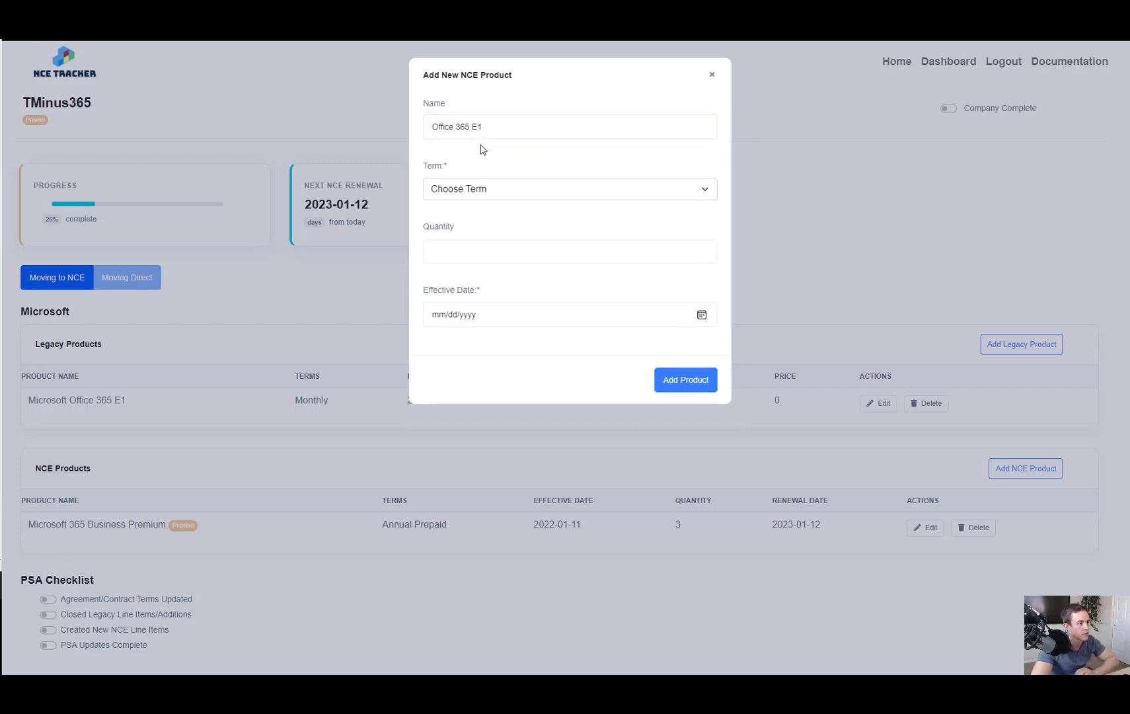
{"action": "left_click", "coordinate": [538, 189]}
{"action": "left_click", "coordinate": [533, 220]}
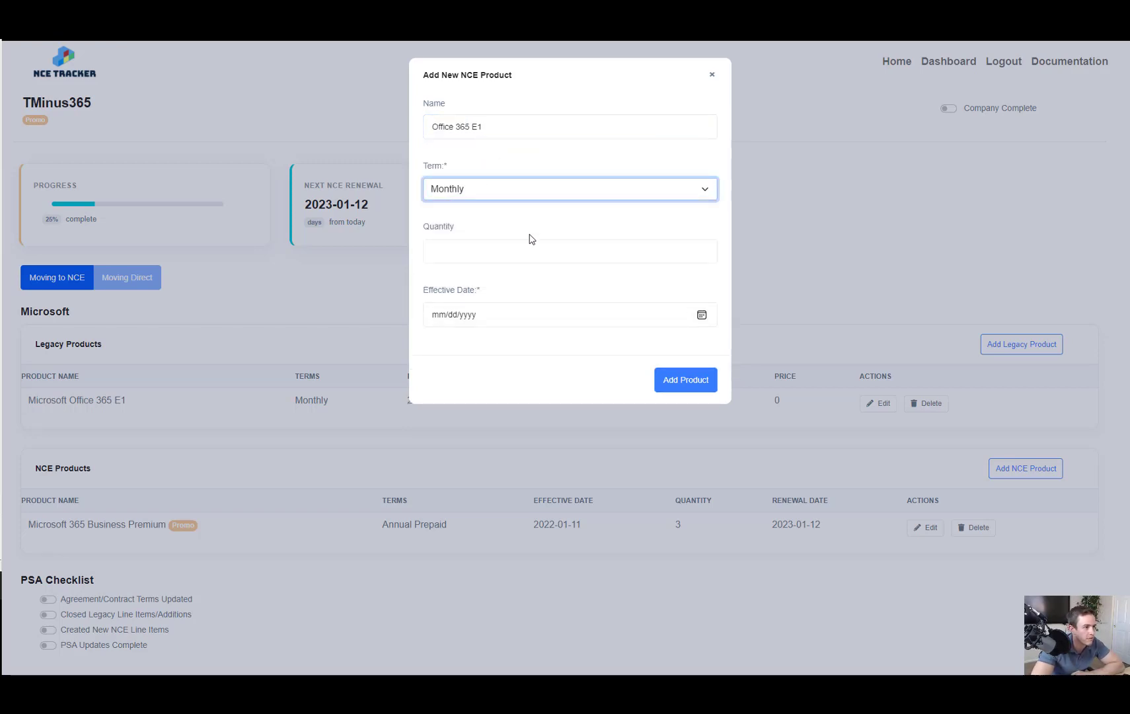
{"action": "left_click", "coordinate": [533, 250]}
{"action": "type", "text": "3"}
{"action": "left_click", "coordinate": [702, 316]}
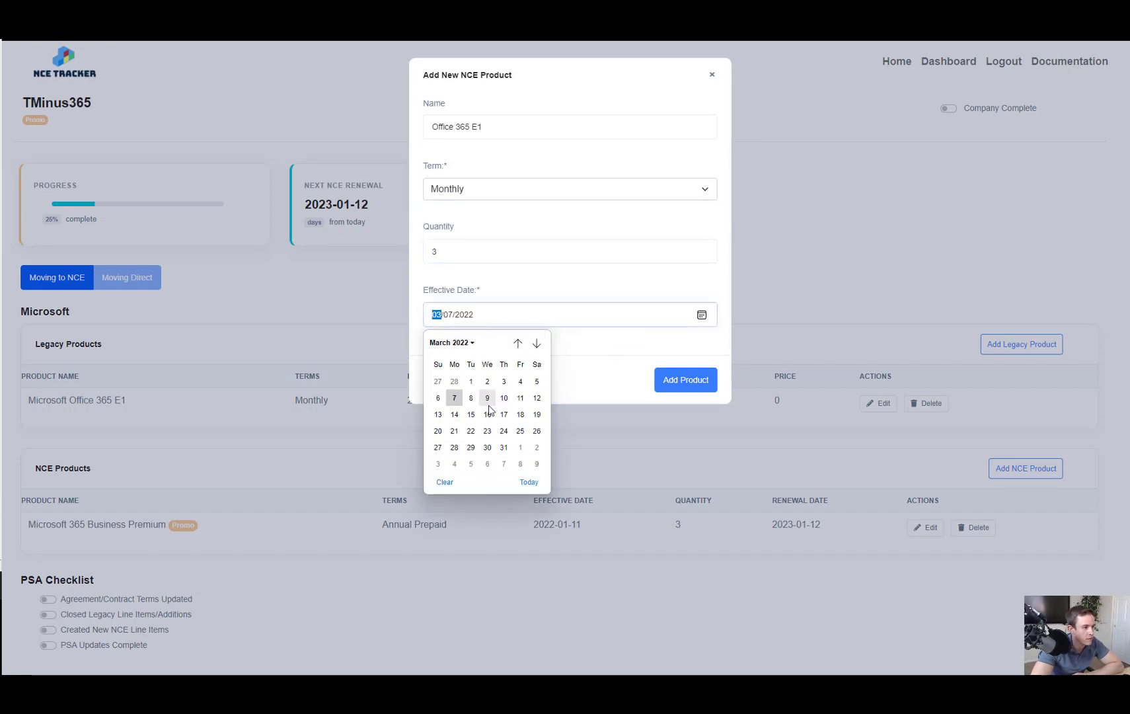
{"action": "left_click", "coordinate": [487, 398]}
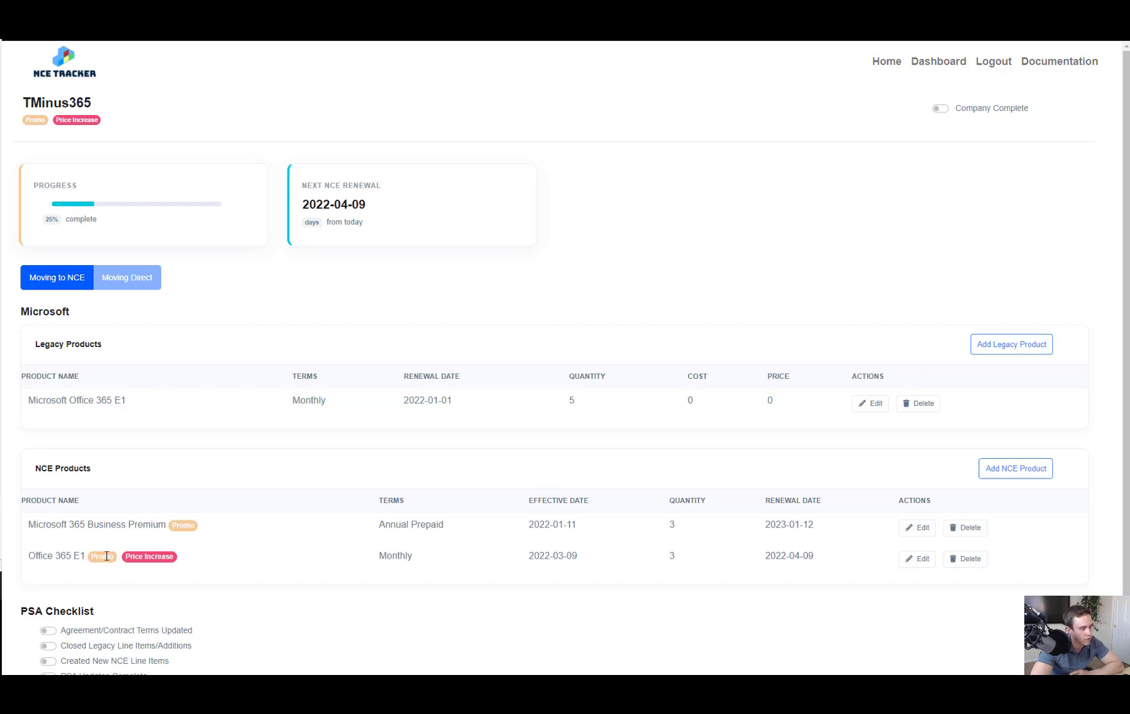
Highlight the Monthly term in the Office 365 E1 row and review TMinus365's product list.
{"action": "left_click_drag", "start_coordinate": [425, 562], "coordinate": [368, 560]}
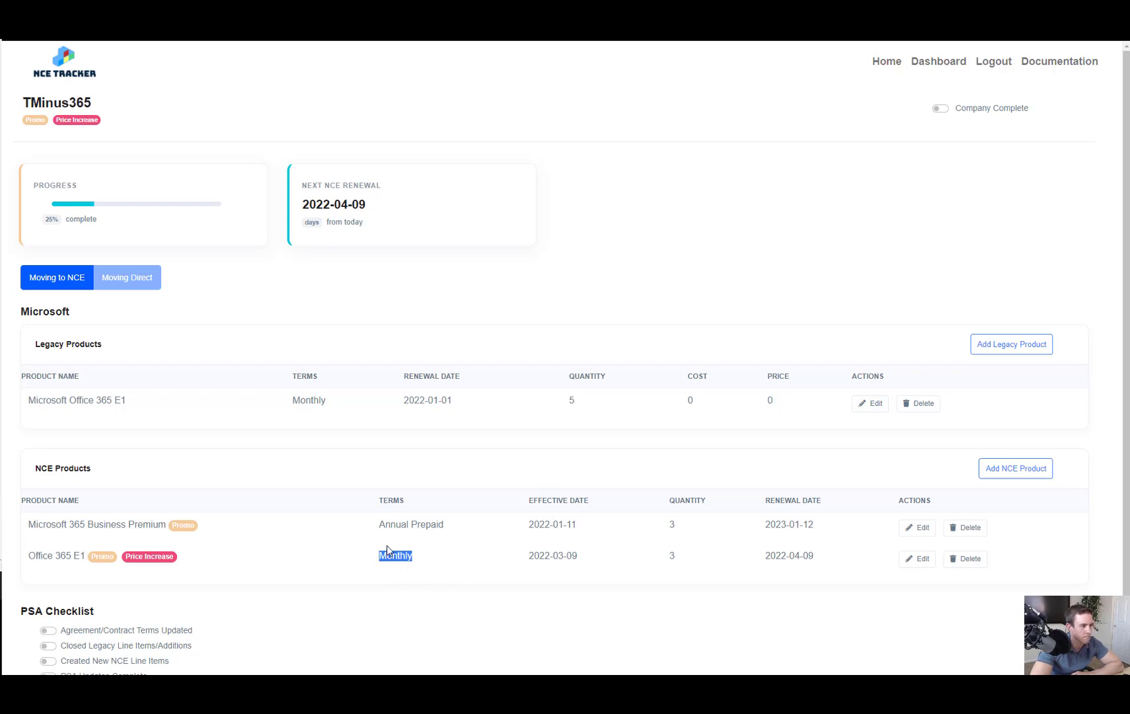
{"action": "scroll", "coordinate": [386, 546], "scroll_direction": "down", "scroll_amount": 1}
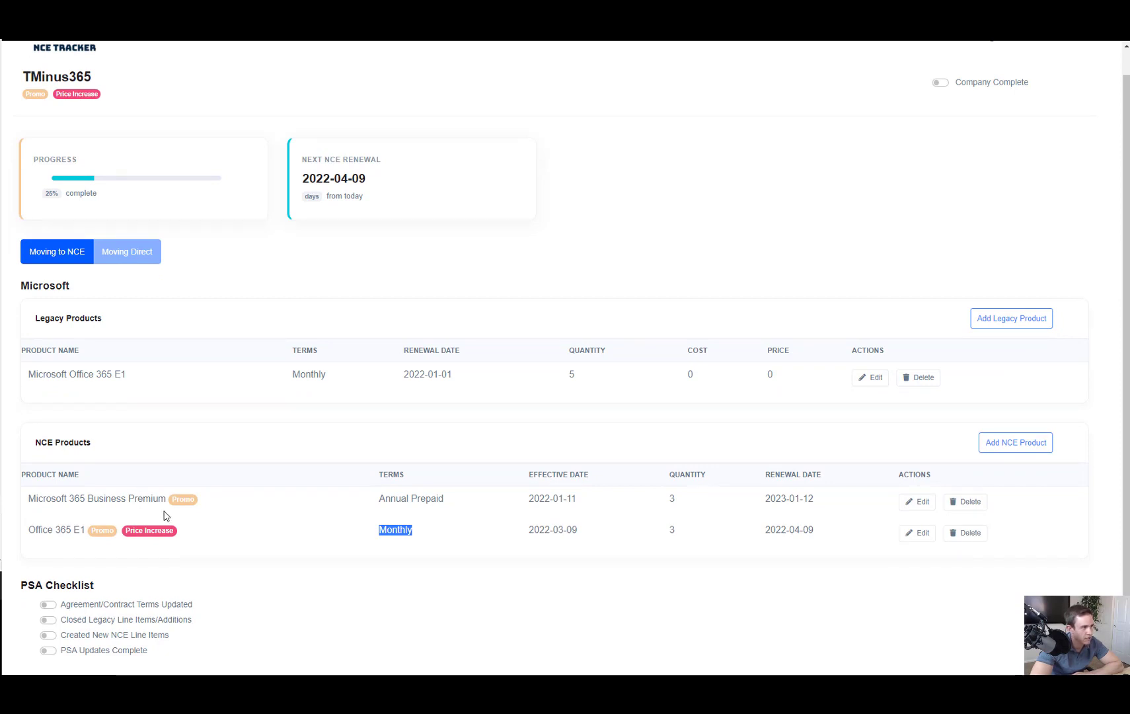
{"action": "scroll", "coordinate": [166, 516], "scroll_direction": "up", "scroll_amount": 1}
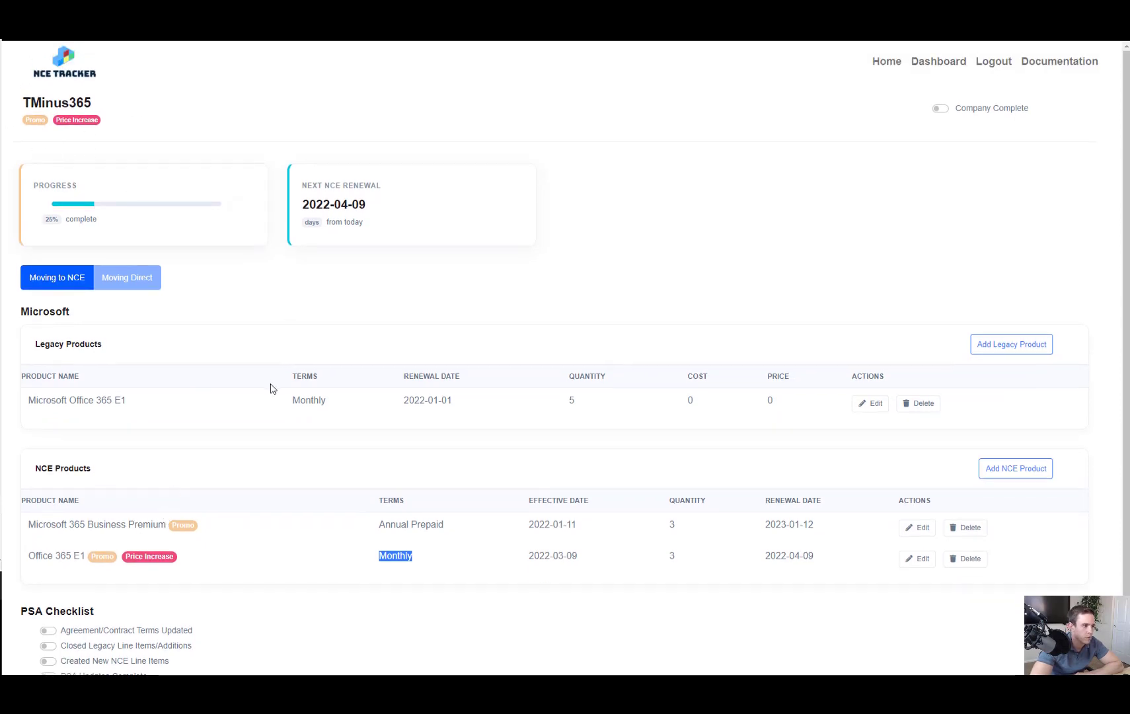
{"action": "scroll", "coordinate": [97, 595], "scroll_direction": "down", "scroll_amount": 1}
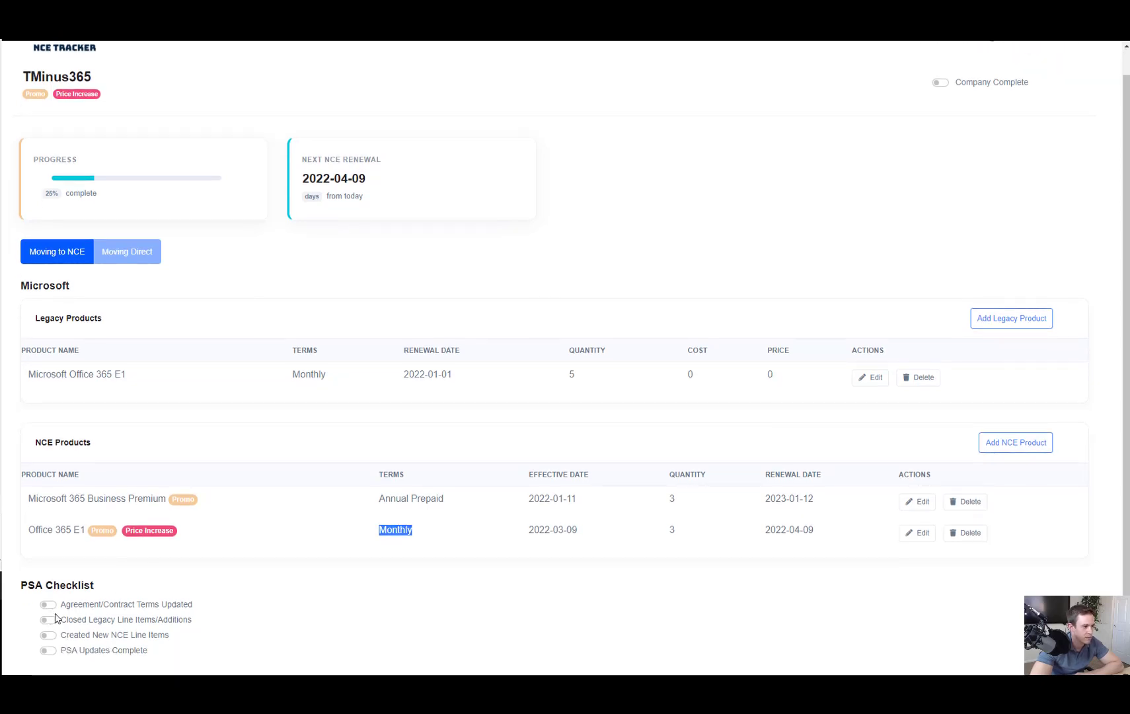
Check off Agreement/Contract Terms Updated in the PSA Checklist and switch on Company Complete for TMinus365.
{"action": "left_click", "coordinate": [47, 605]}
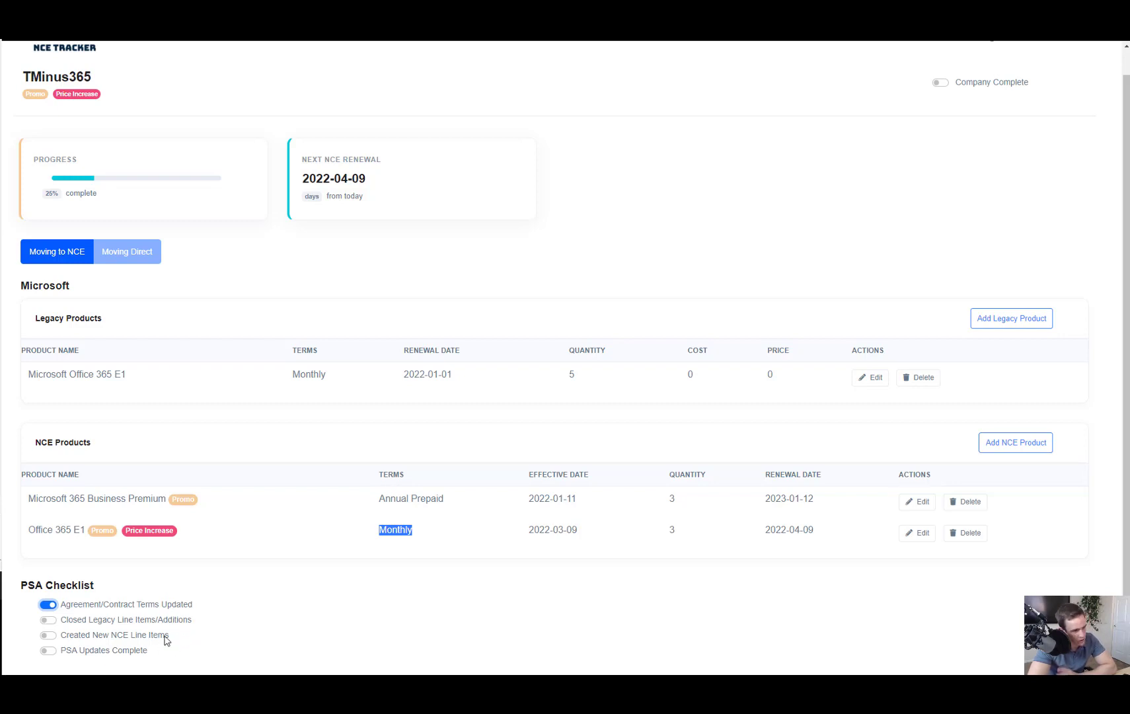
{"action": "scroll", "coordinate": [537, 450], "scroll_direction": "up", "scroll_amount": 1}
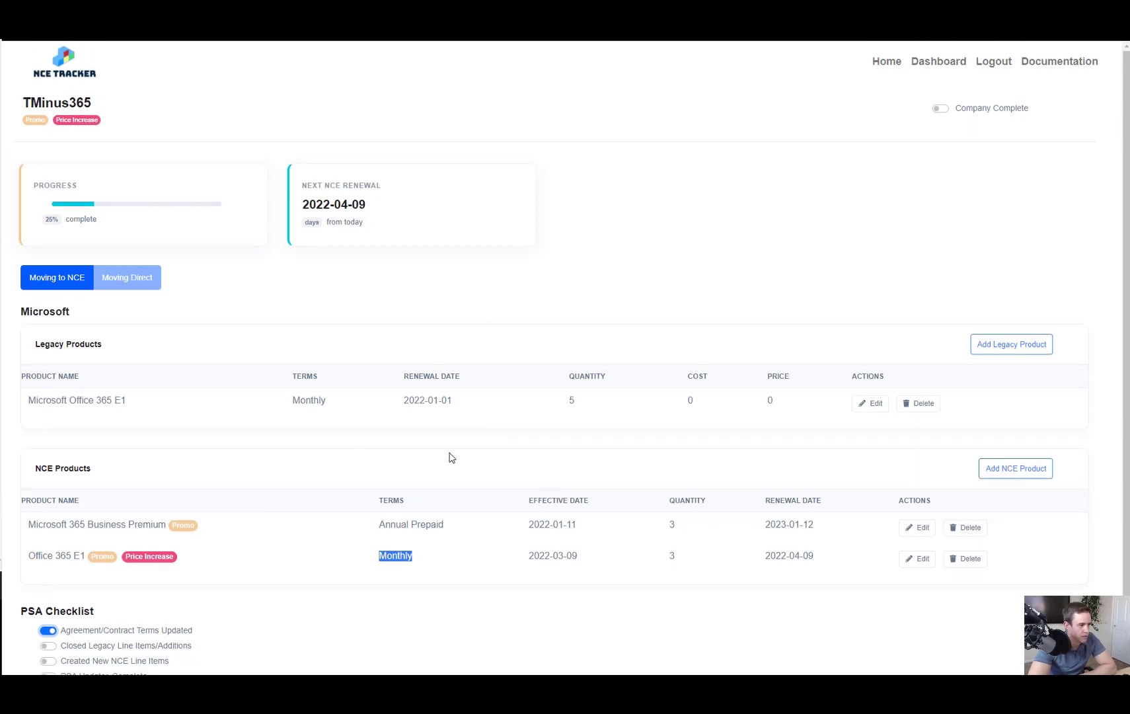
{"action": "left_click", "coordinate": [496, 468]}
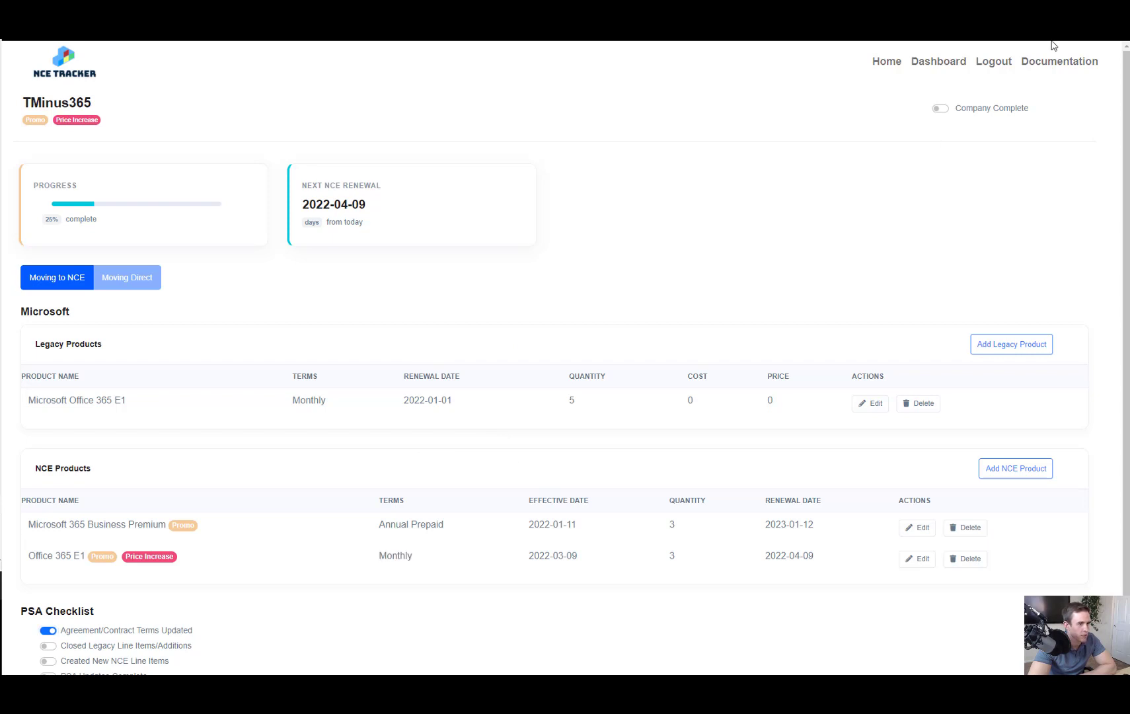
{"action": "left_click", "coordinate": [941, 108]}
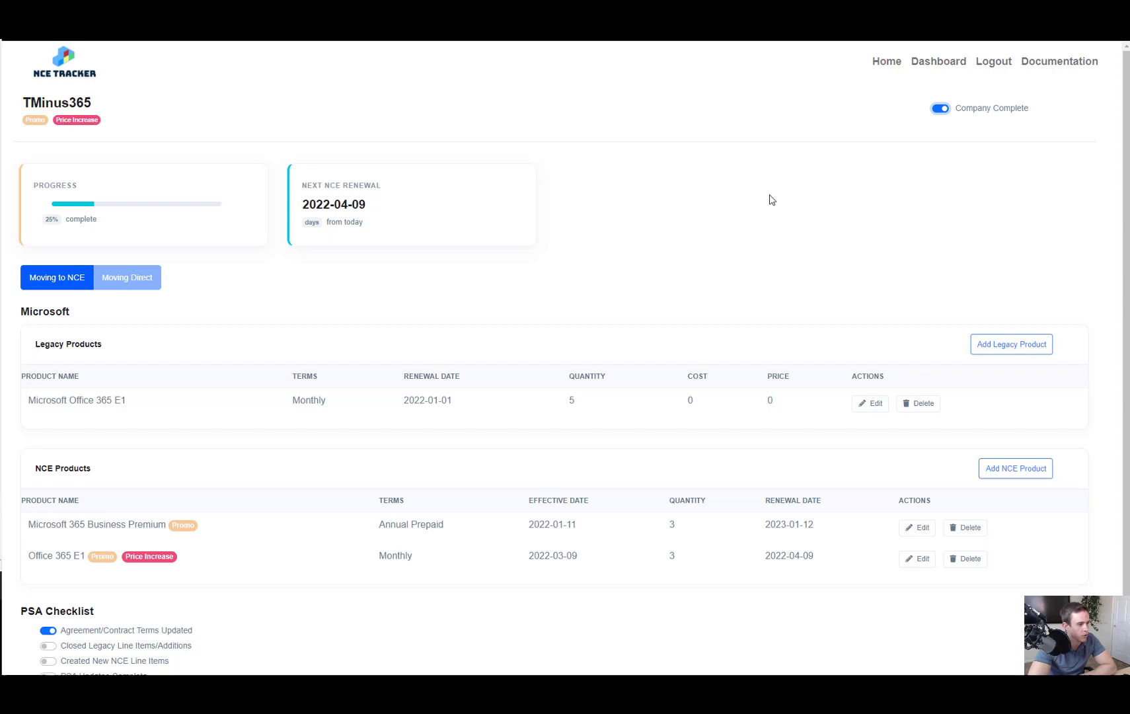
Return to the Dashboard and view the Companies table showing TMinus365 Completed, 1 of 3 migrated.
{"action": "left_click", "coordinate": [942, 63]}
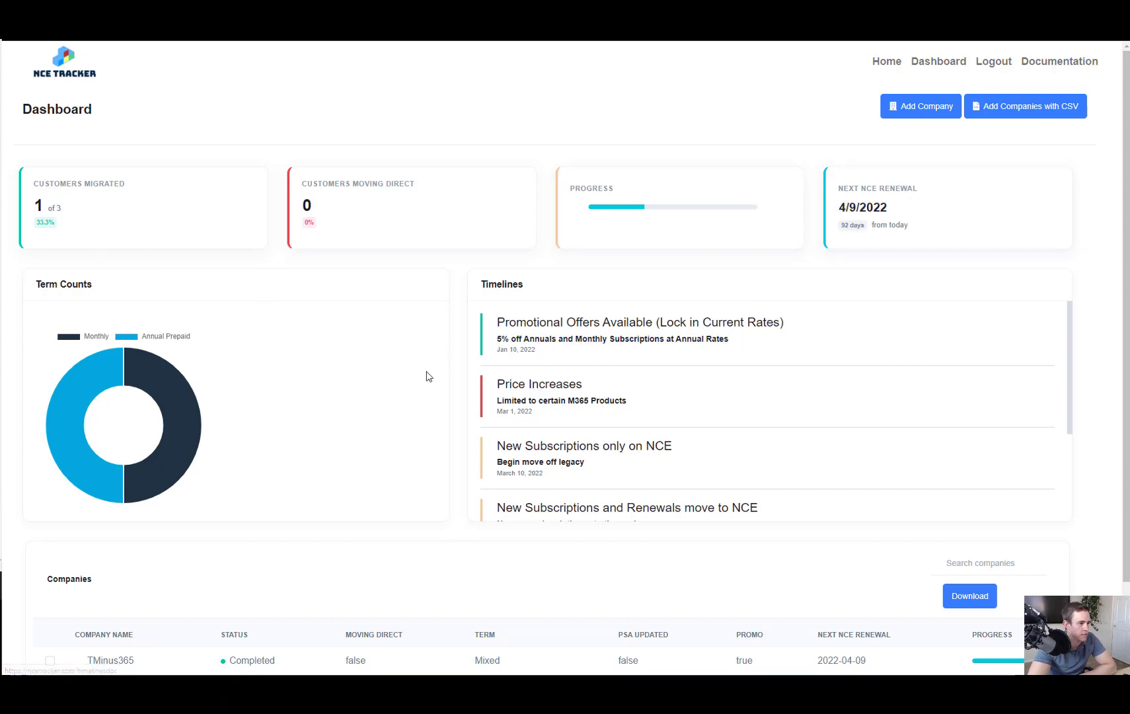
{"action": "scroll", "coordinate": [428, 376], "scroll_direction": "down", "scroll_amount": 2}
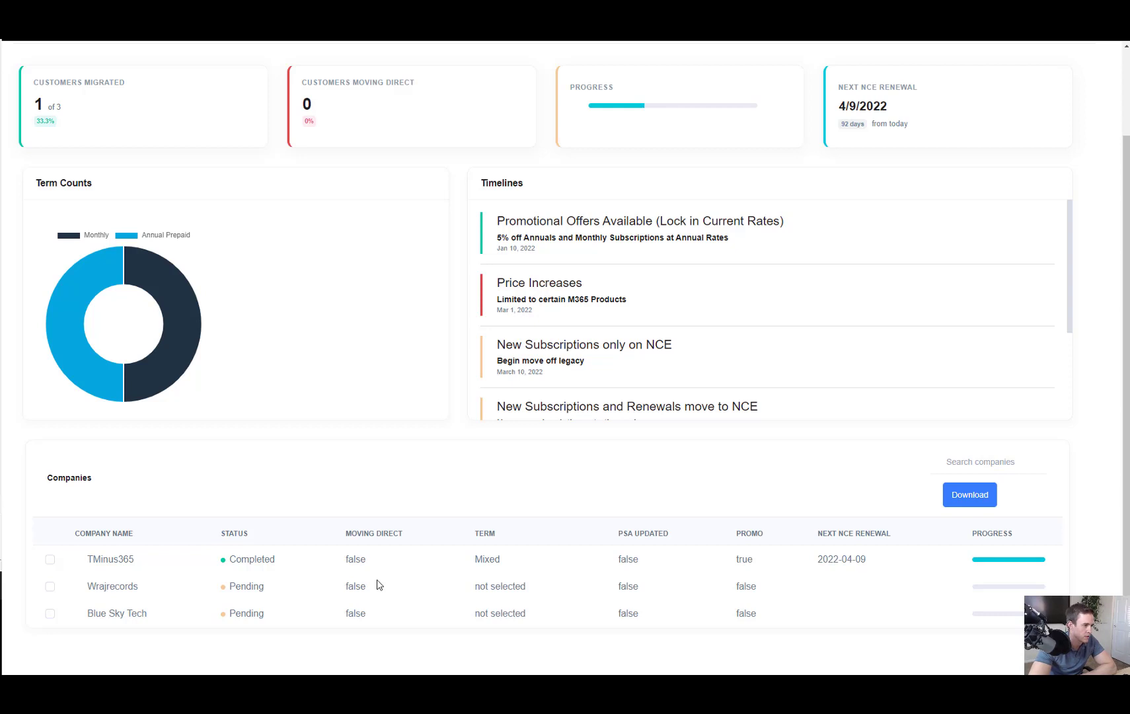
On Blue Sky Tech's page, choose Moving Direct, check PSA Updates Complete, and switch on Company Complete.
{"action": "left_click", "coordinate": [113, 620]}
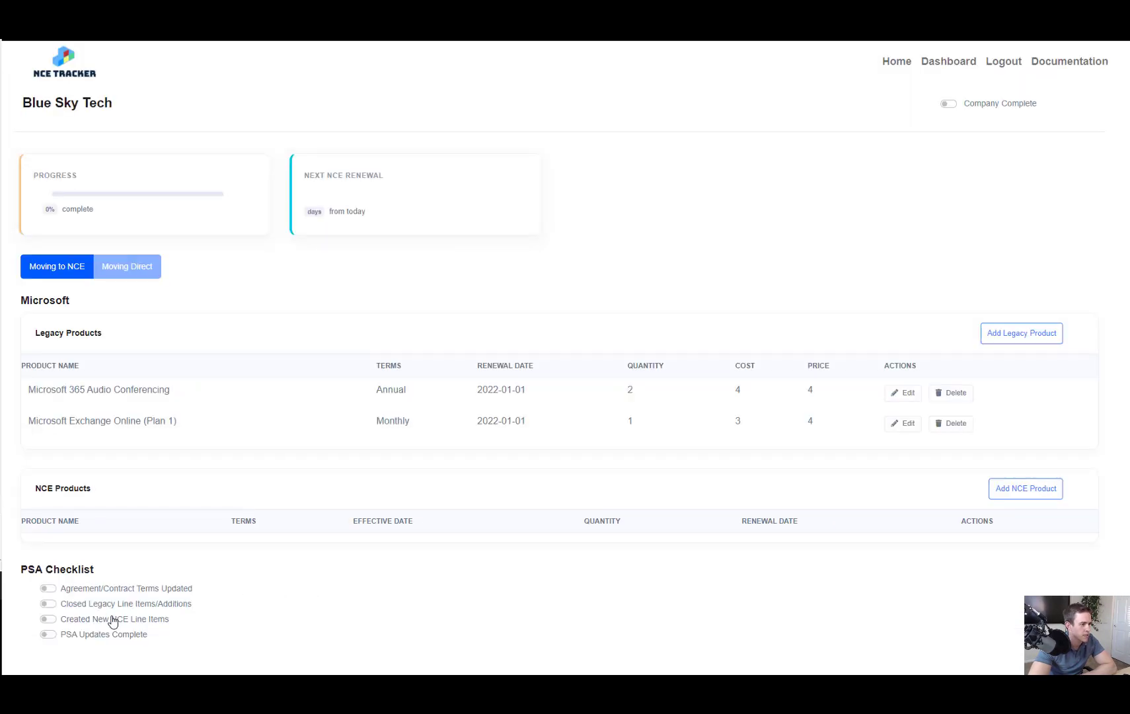
{"action": "left_click", "coordinate": [132, 276]}
{"action": "left_click", "coordinate": [48, 635]}
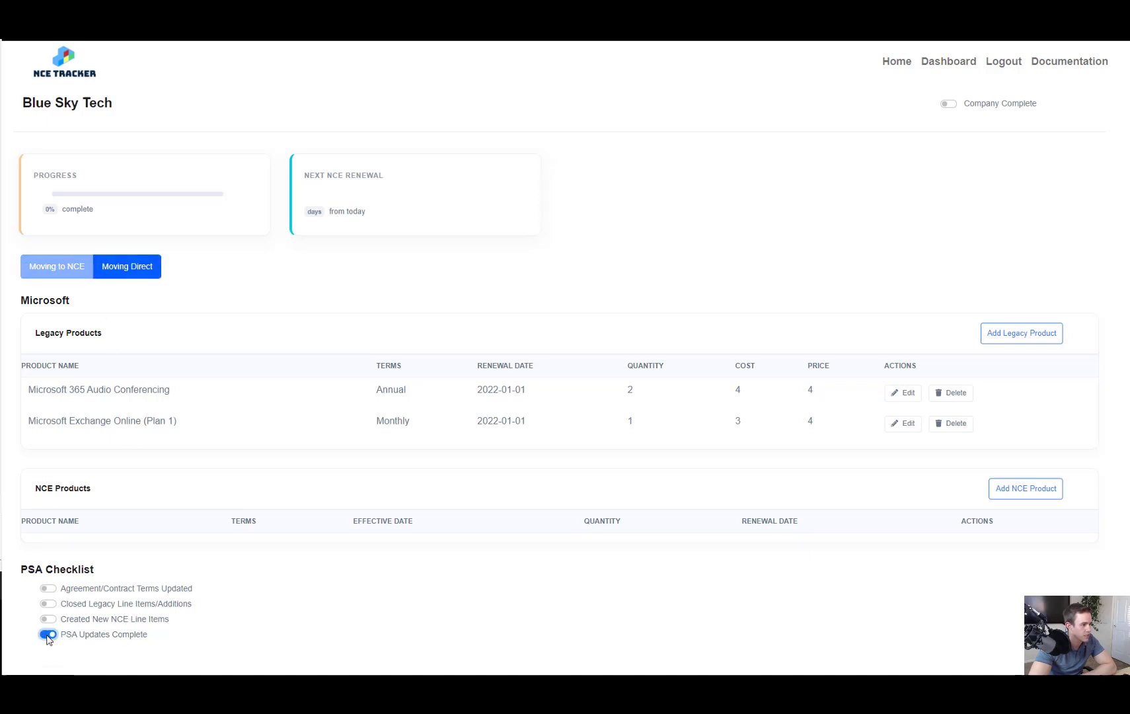
{"action": "left_click", "coordinate": [951, 106]}
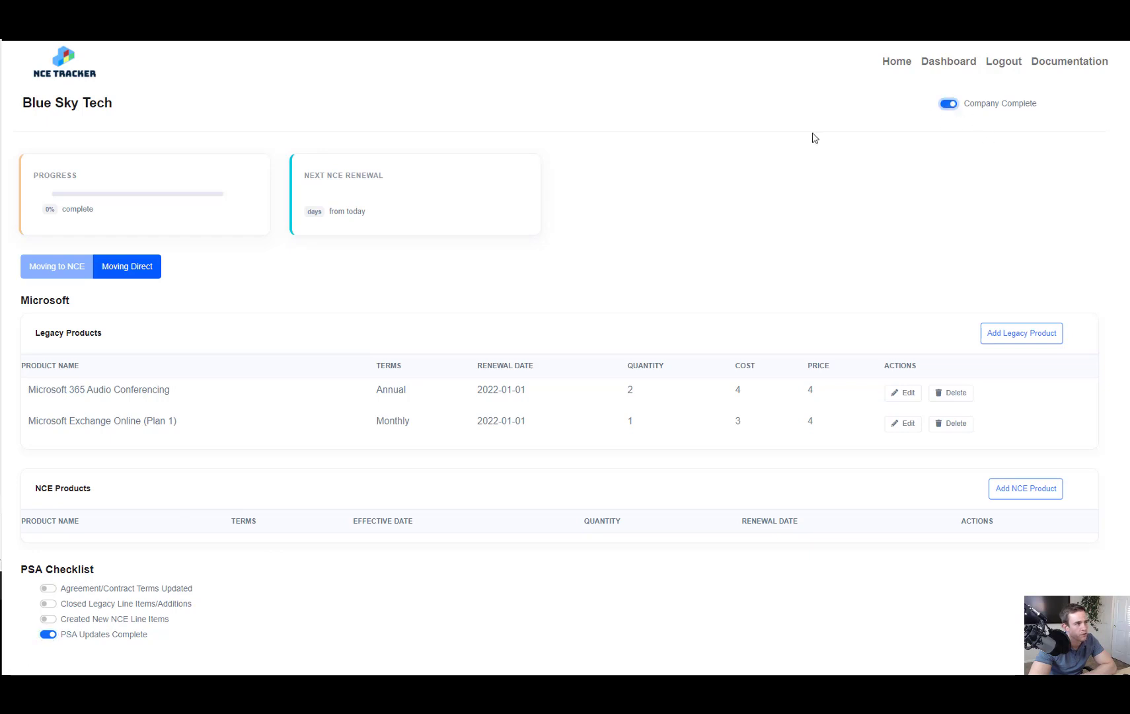
Back on the Dashboard, highlight Blue Sky Tech's Moving Direct value 'true' in the Companies table.
{"action": "left_click", "coordinate": [939, 61]}
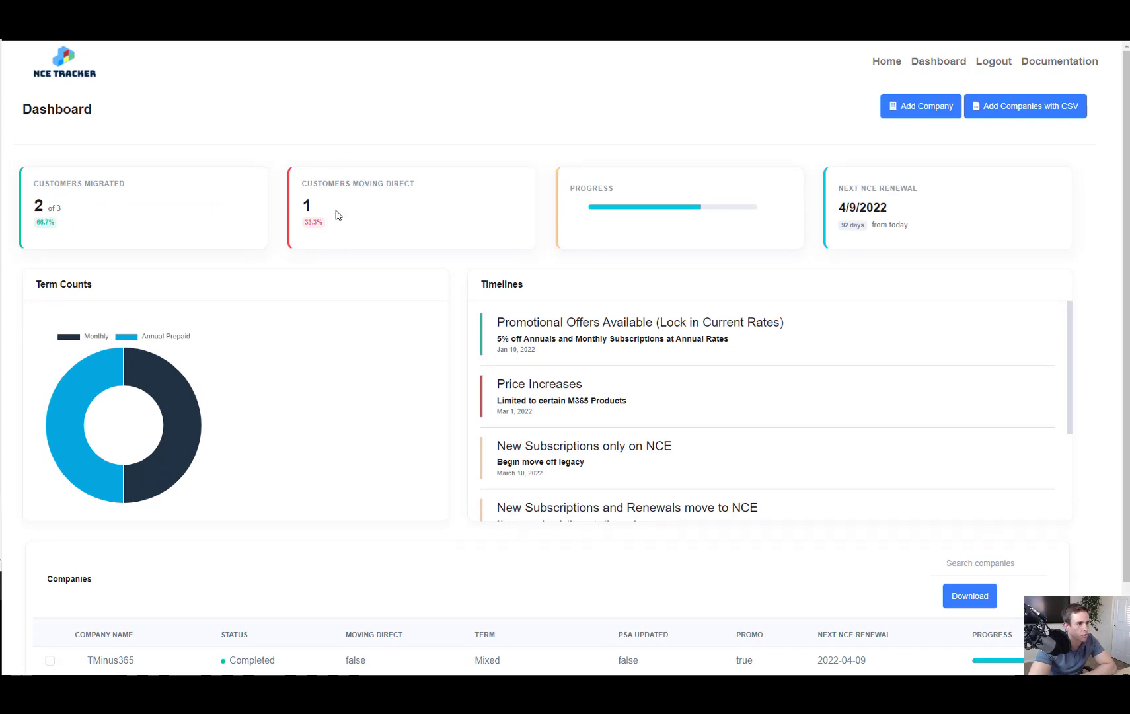
{"action": "scroll", "coordinate": [336, 215], "scroll_direction": "down", "scroll_amount": 2}
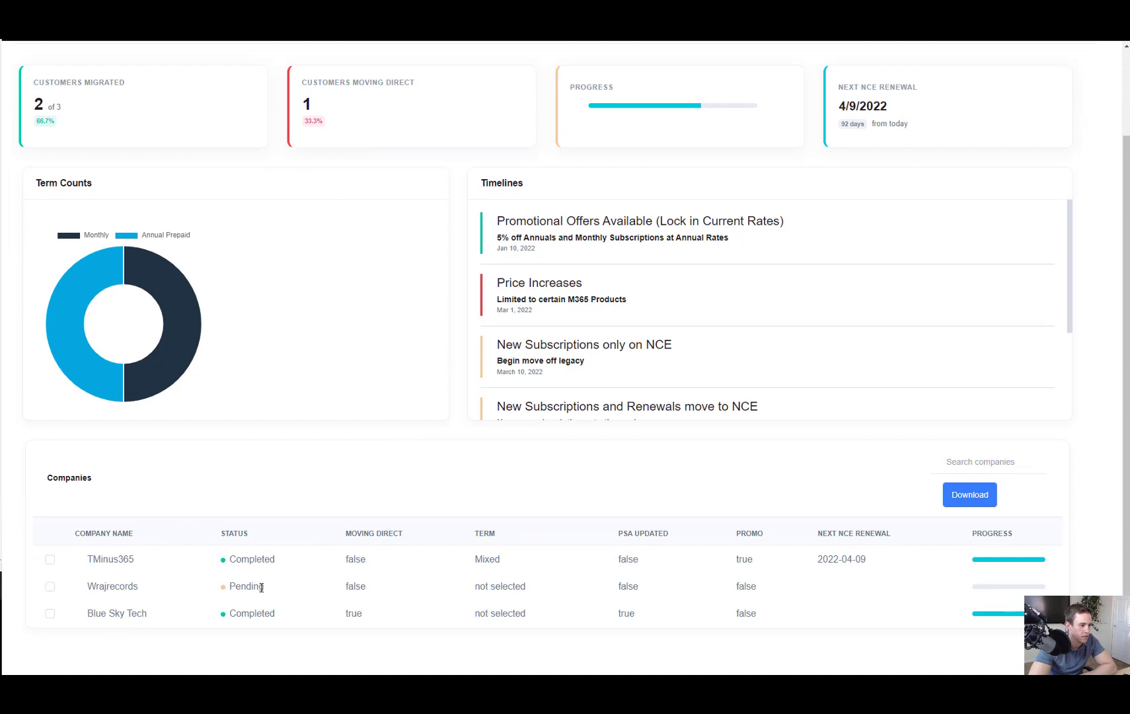
{"action": "double_click", "coordinate": [351, 614]}
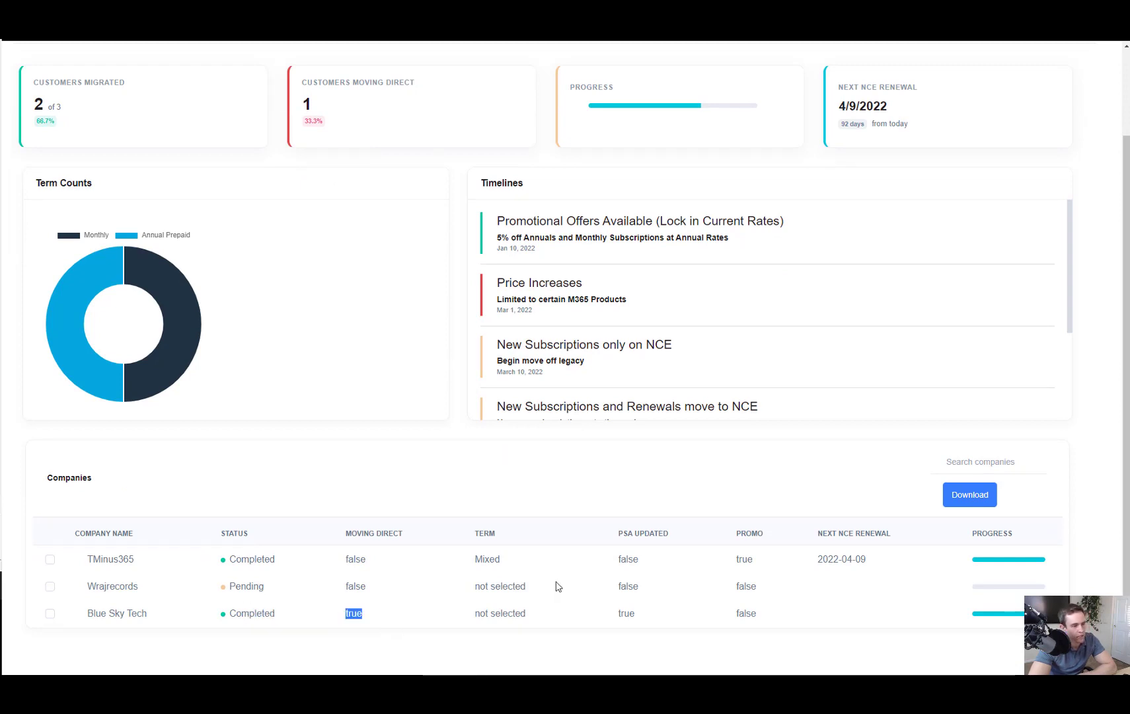
{"action": "scroll", "coordinate": [405, 409], "scroll_direction": "up", "scroll_amount": 2}
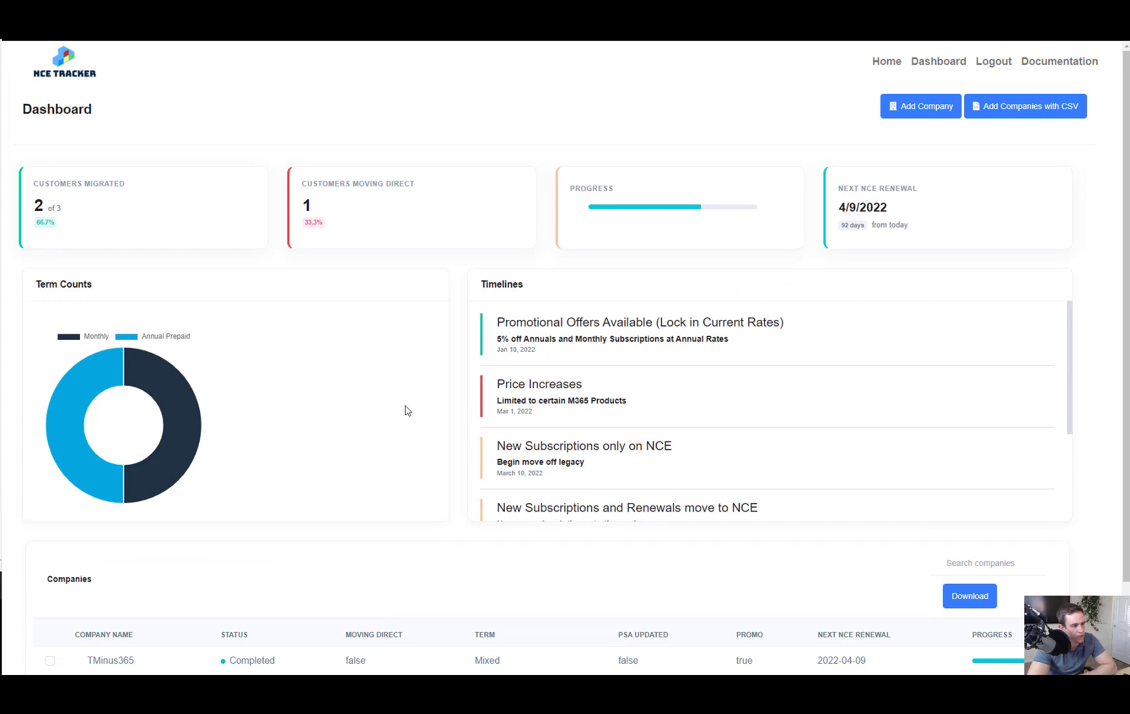
{"action": "scroll", "coordinate": [407, 410], "scroll_direction": "down", "scroll_amount": 2}
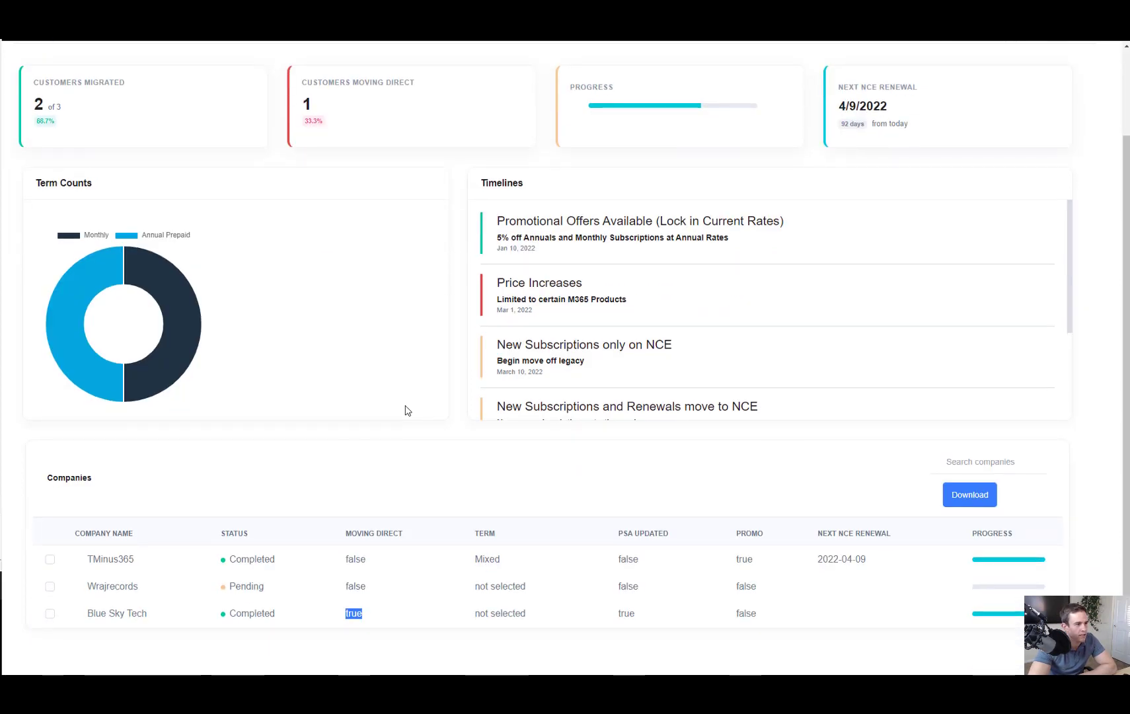
{"action": "scroll", "coordinate": [407, 410], "scroll_direction": "up", "scroll_amount": 2}
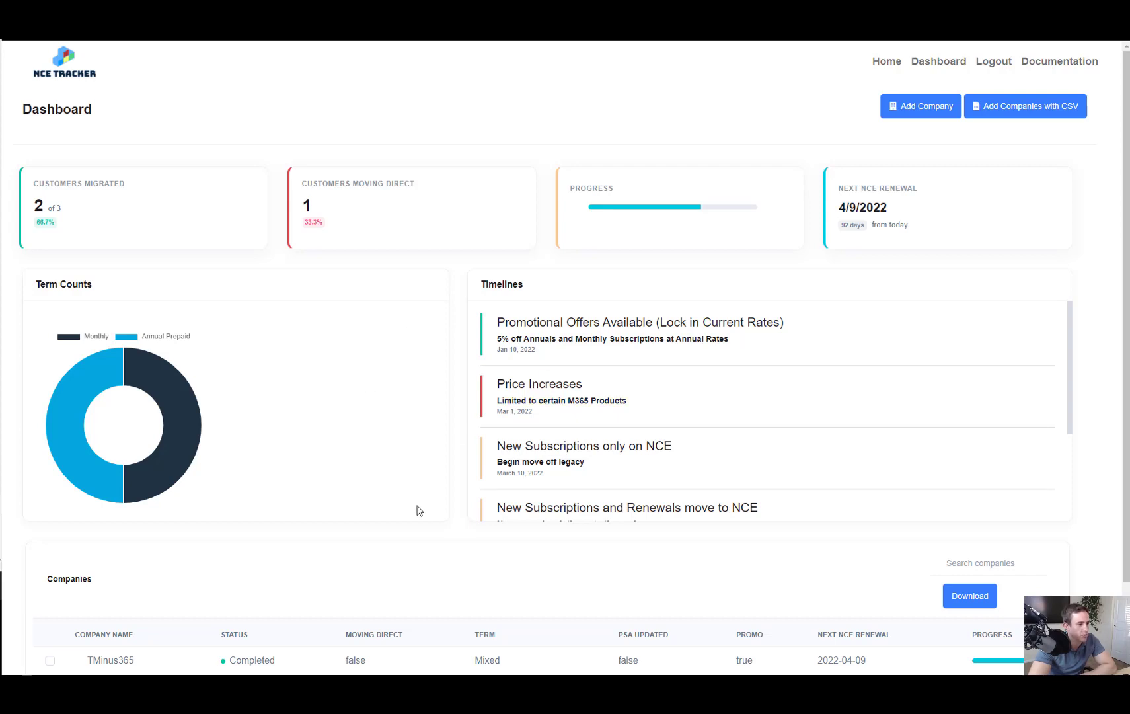
{"action": "scroll", "coordinate": [747, 527], "scroll_direction": "down", "scroll_amount": 2}
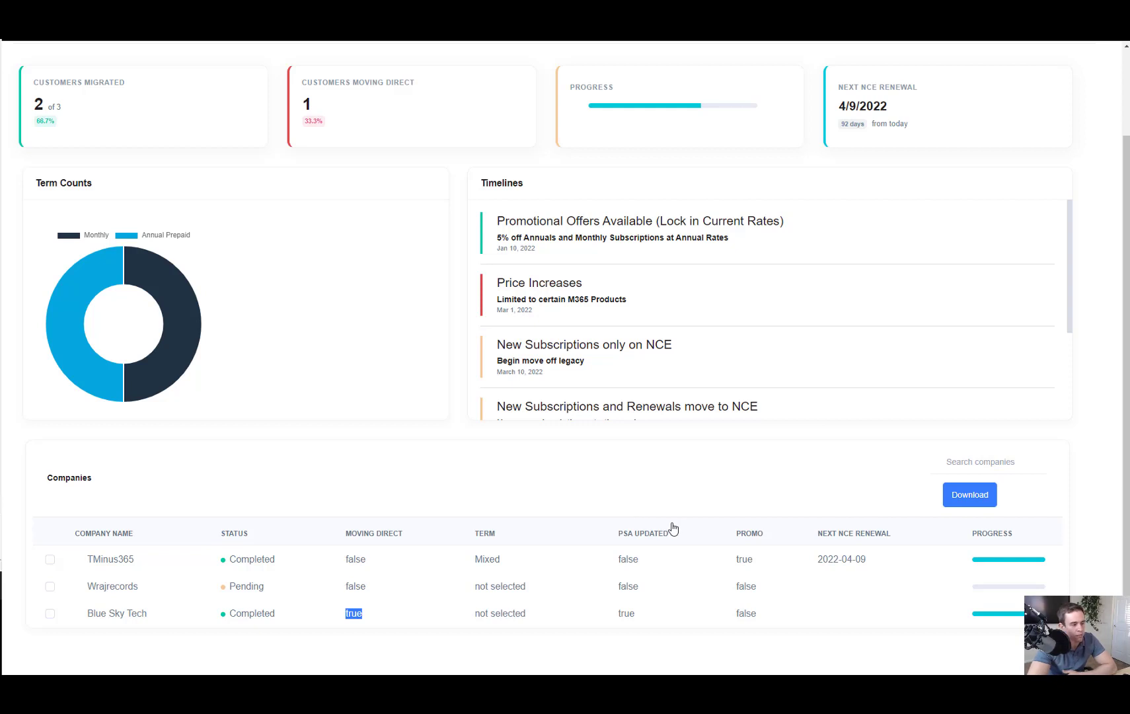
{"action": "scroll", "coordinate": [673, 527], "scroll_direction": "up", "scroll_amount": 2}
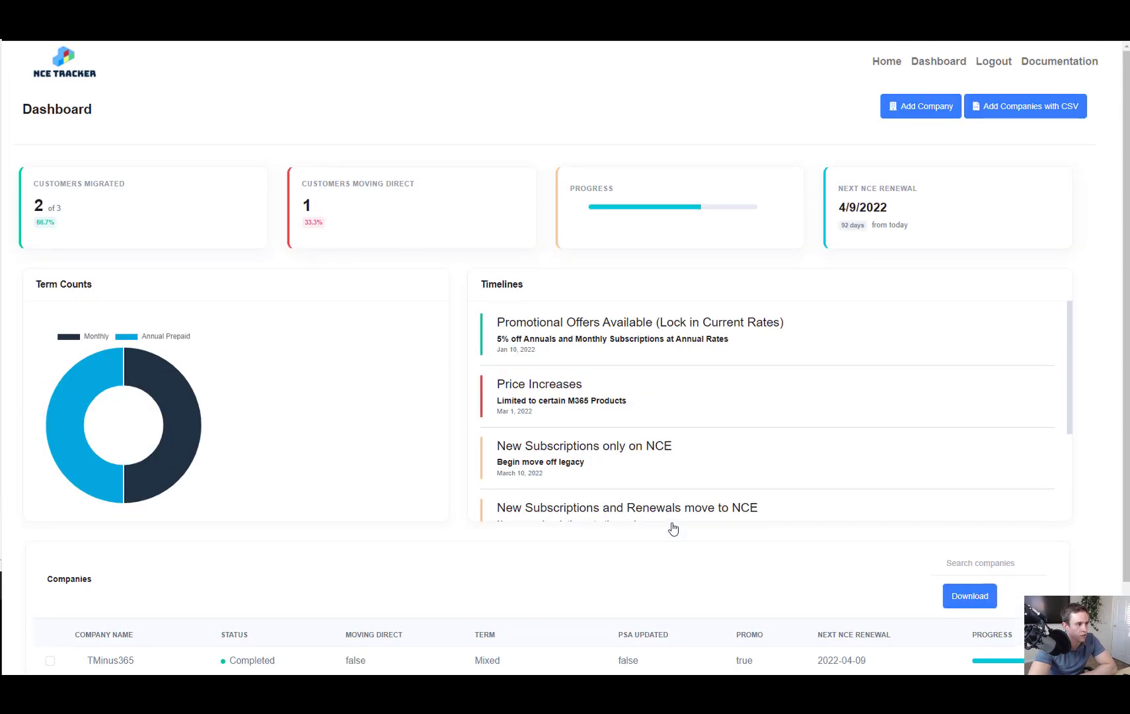